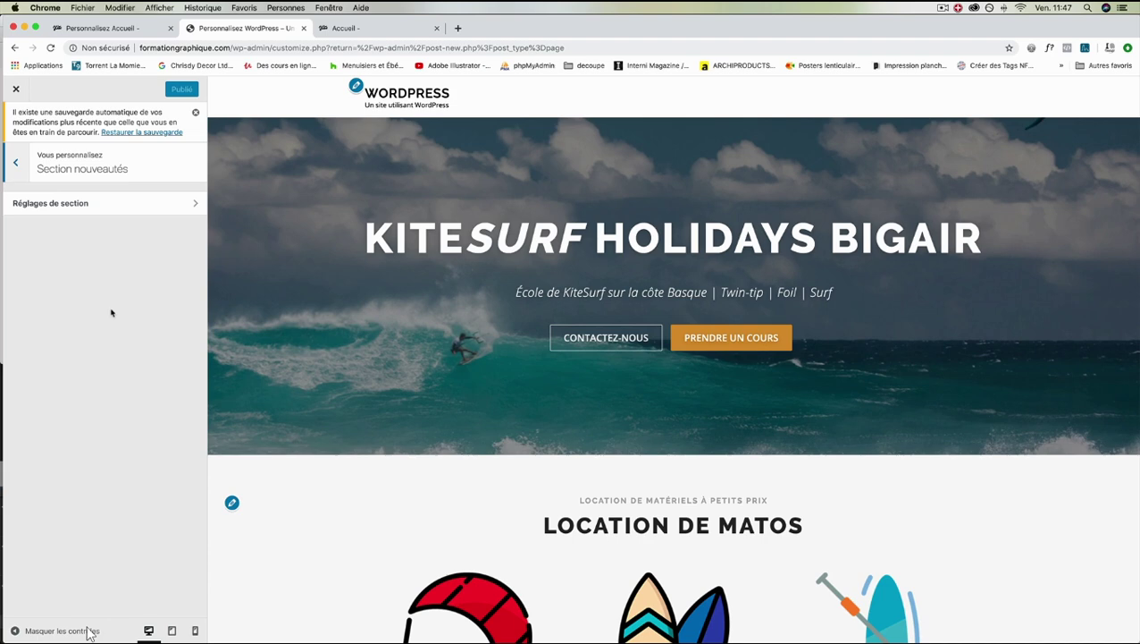
- Review the home page preview down to the Dernières nouvelles section and open that section's settings
scroll(616, 425, "down", 15)
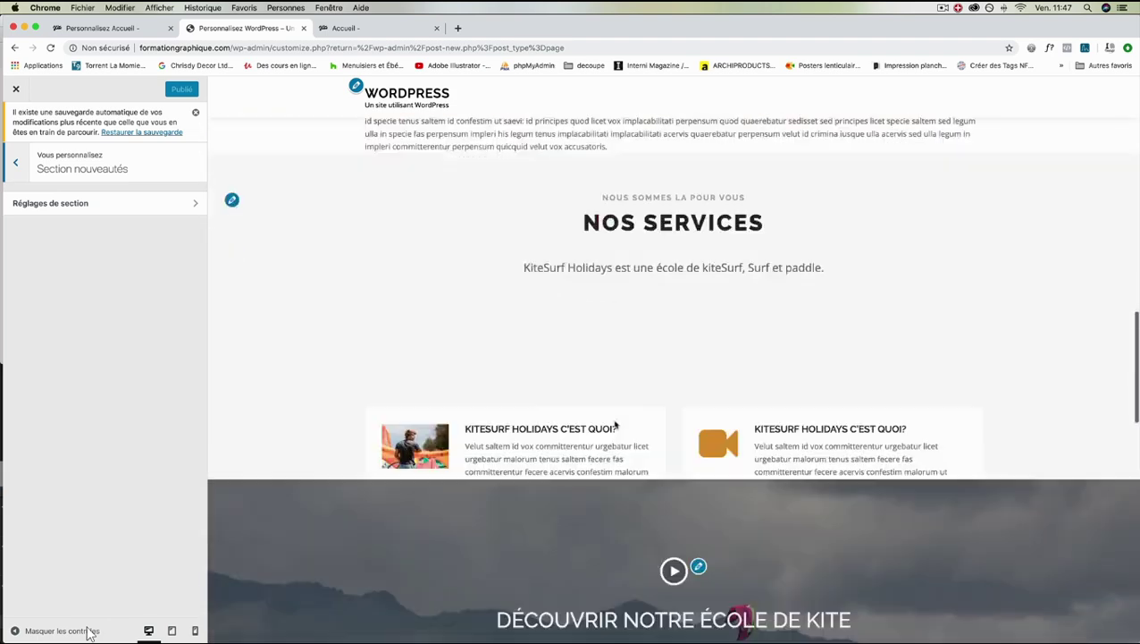
scroll(616, 425, "down", 10)
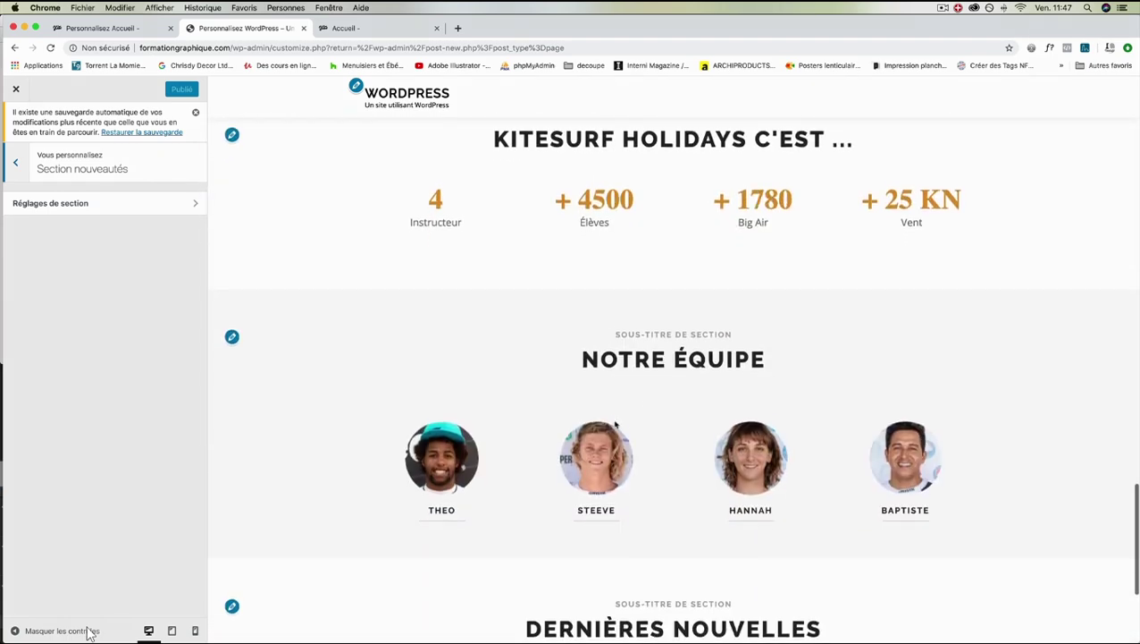
scroll(639, 398, "down", 2)
left_click(139, 203)
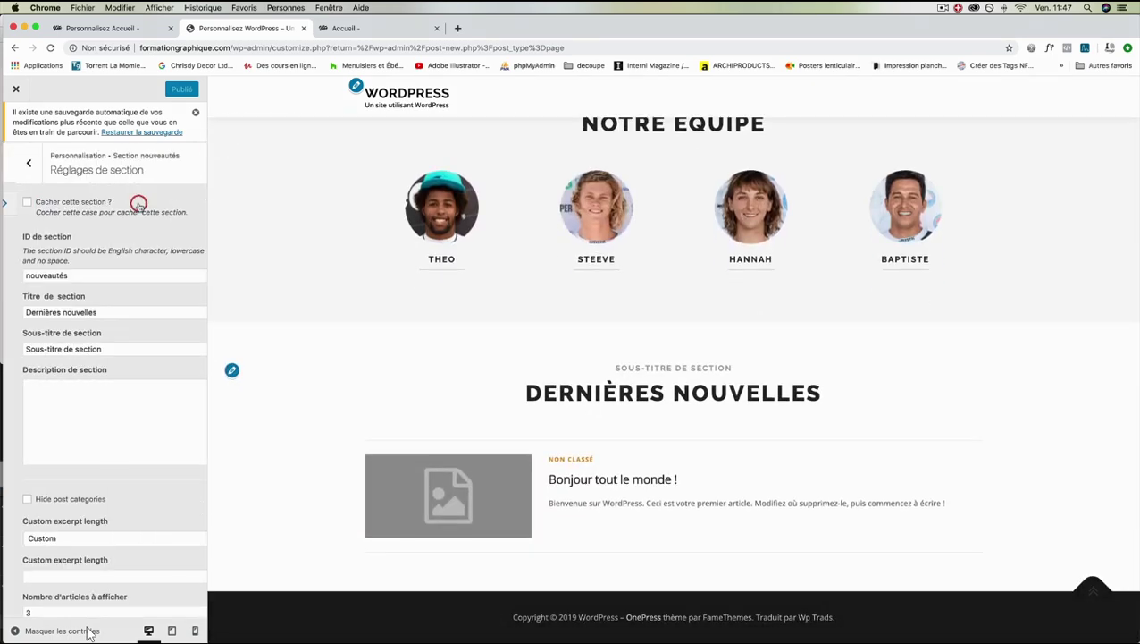
- Leave the customizer and title the new page BLOG
left_click(15, 89)
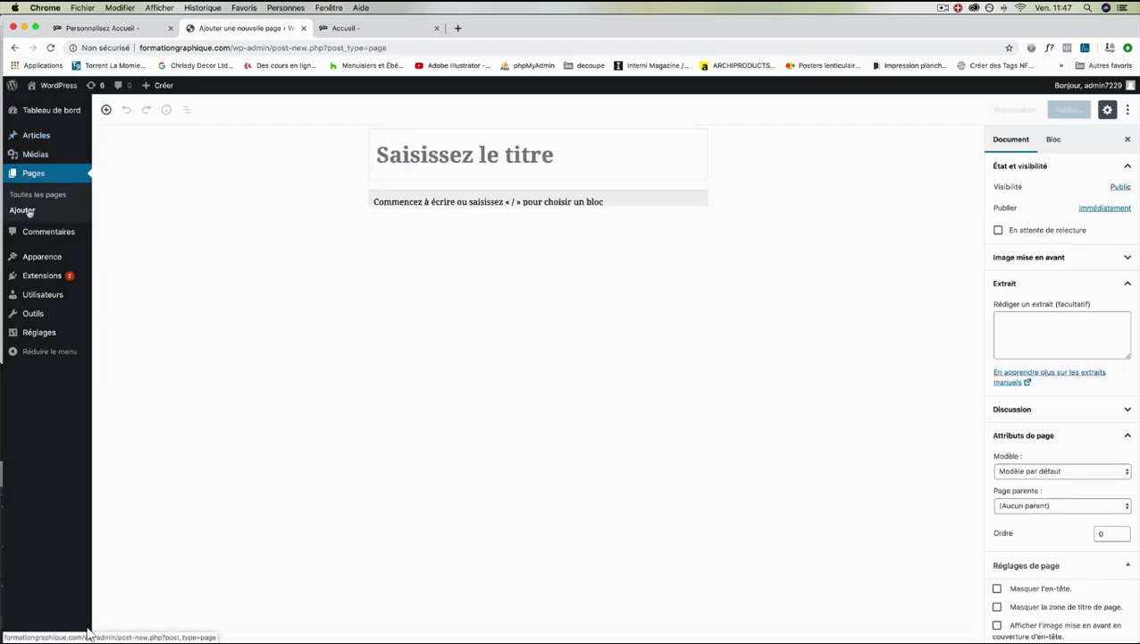
type("BLO")
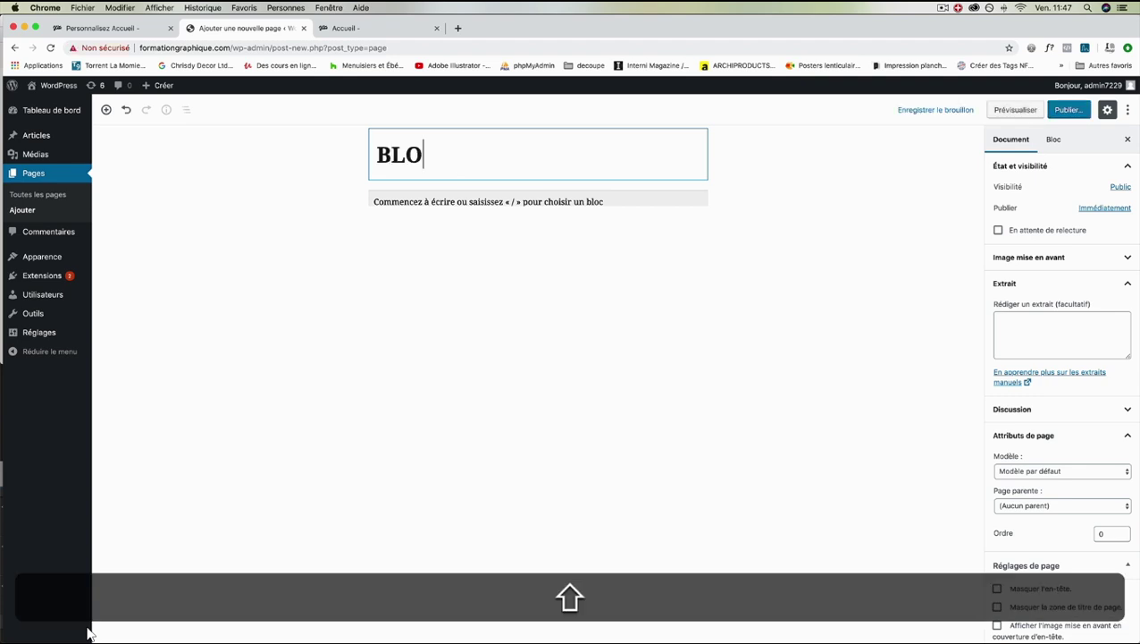
type("G")
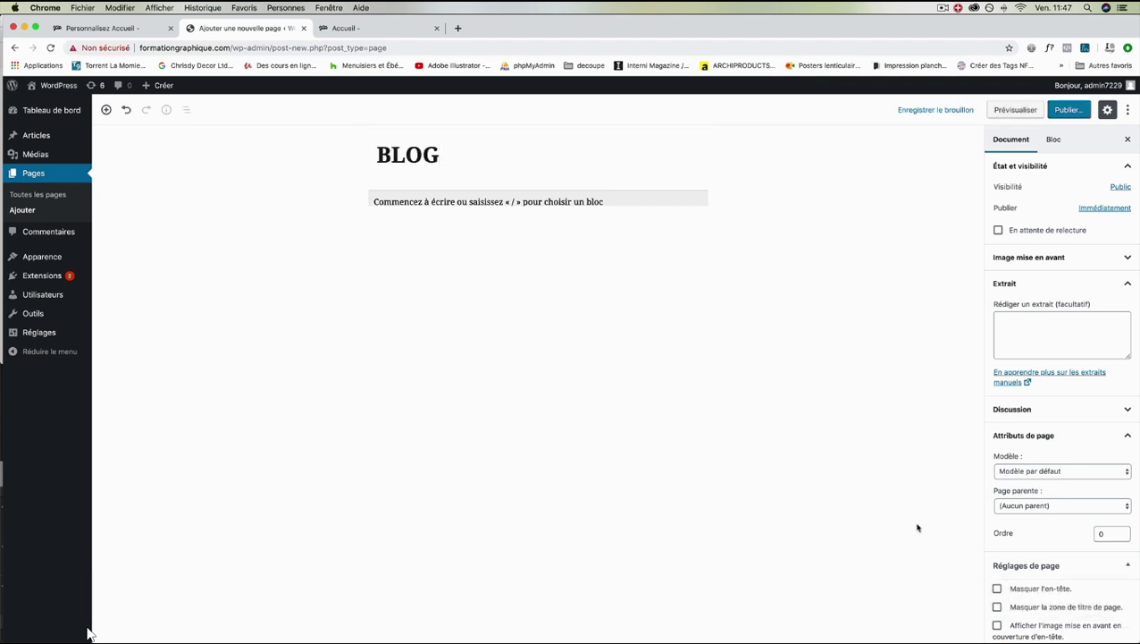
- Assign the template Pleine largeur - Contenu confiné to the BLOG page and publish it
left_click(1089, 471)
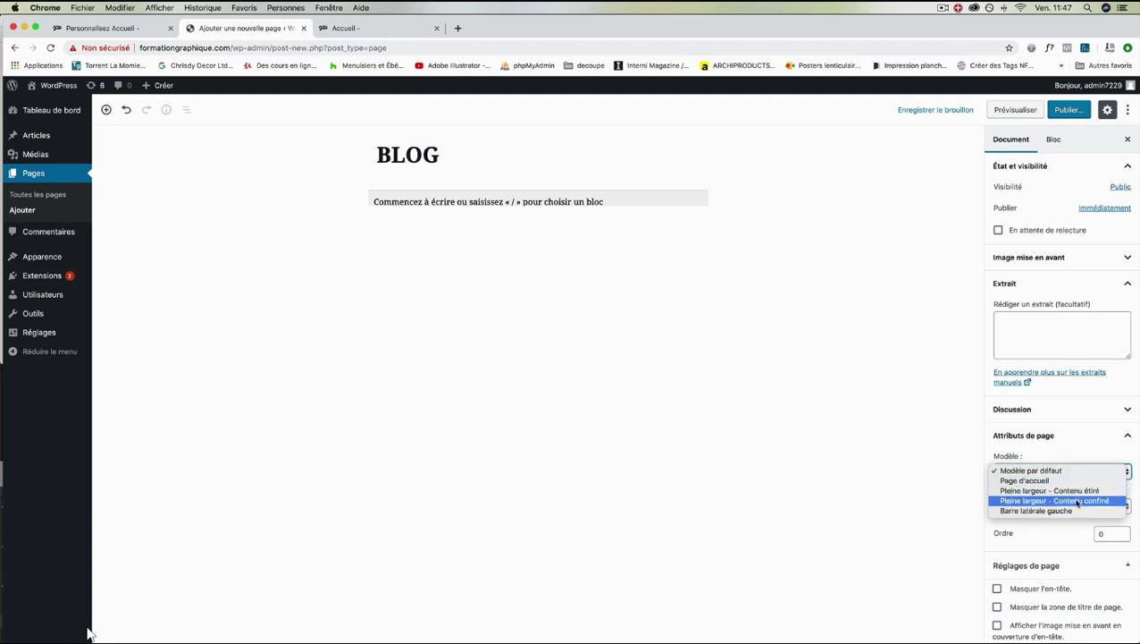
left_click(1077, 500)
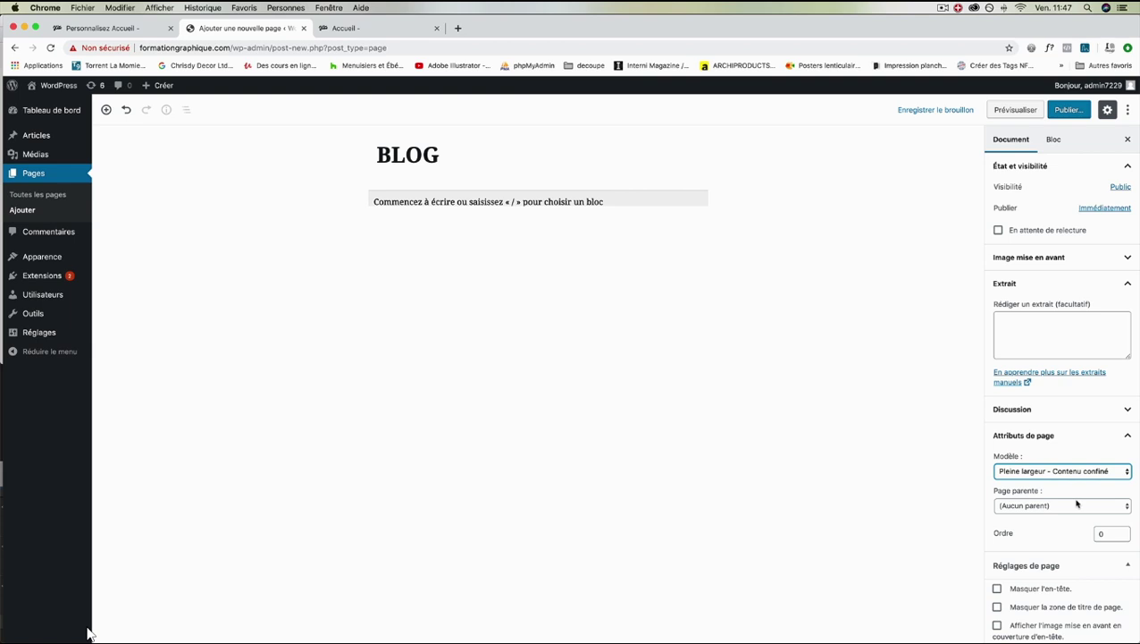
left_click(1069, 110)
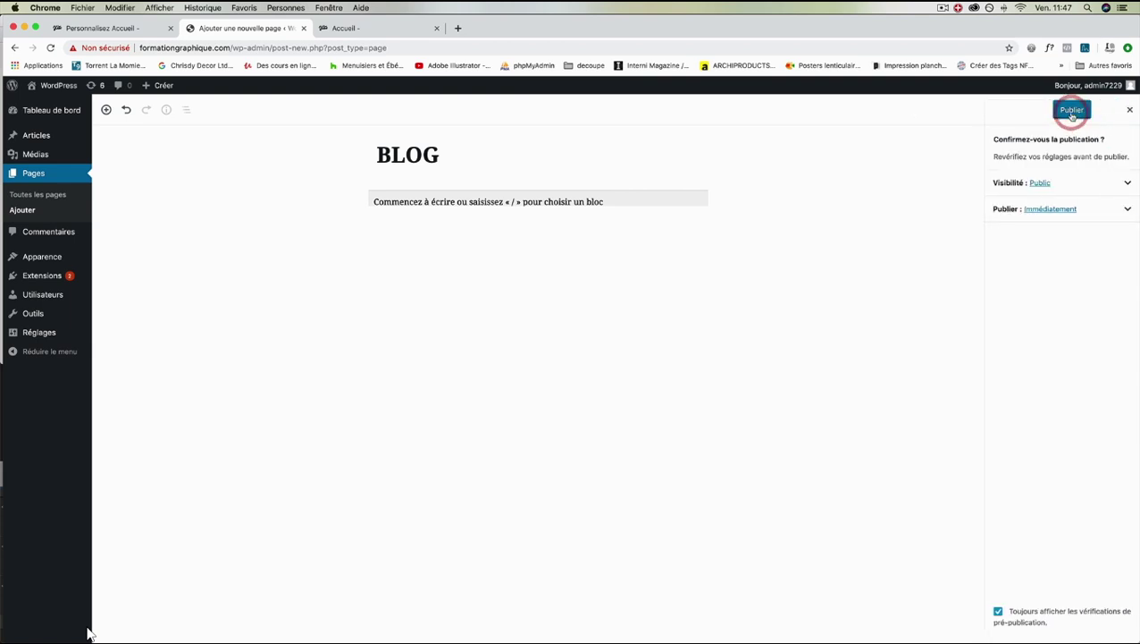
left_click(1069, 110)
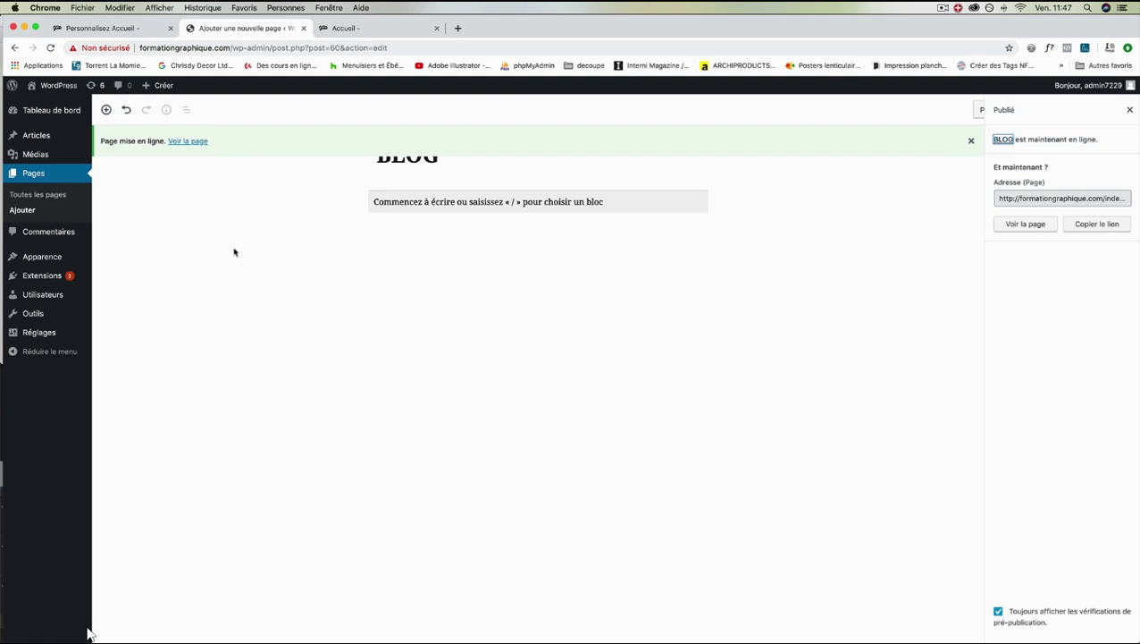
- Look through the site's general settings and writing options
mouse_move(54, 296)
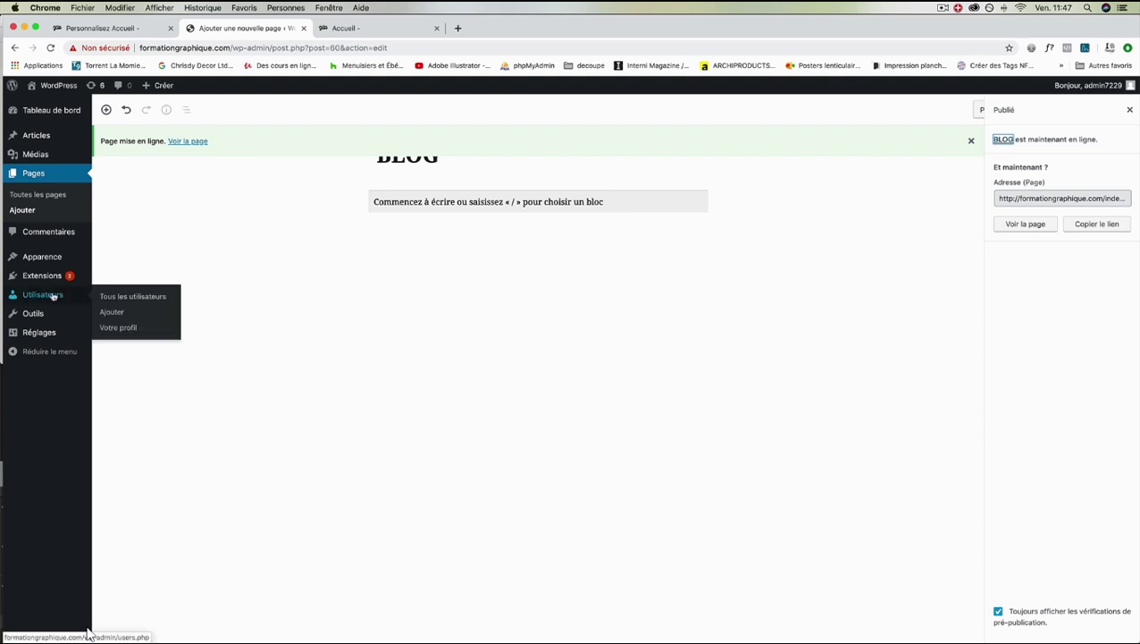
mouse_move(49, 332)
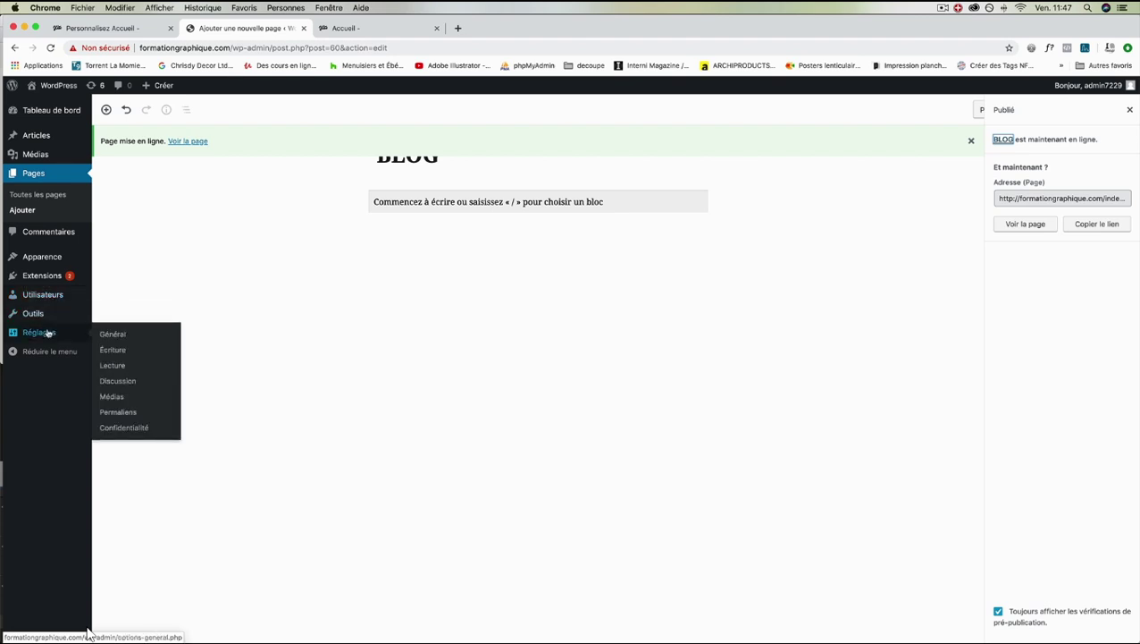
left_click(121, 334)
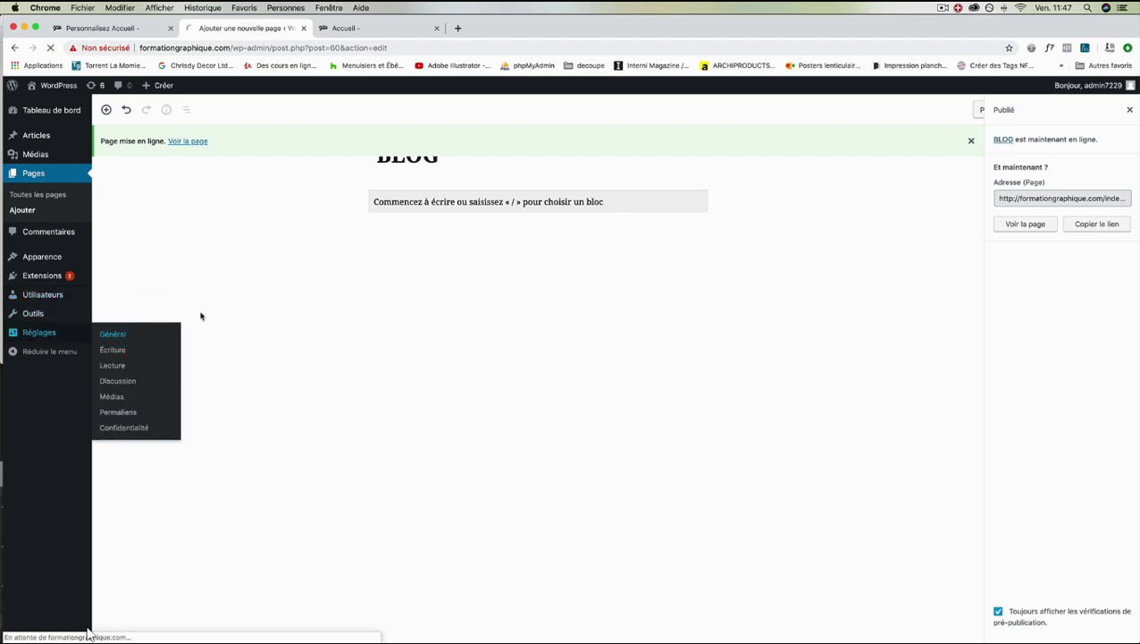
scroll(88, 633, "down", 8)
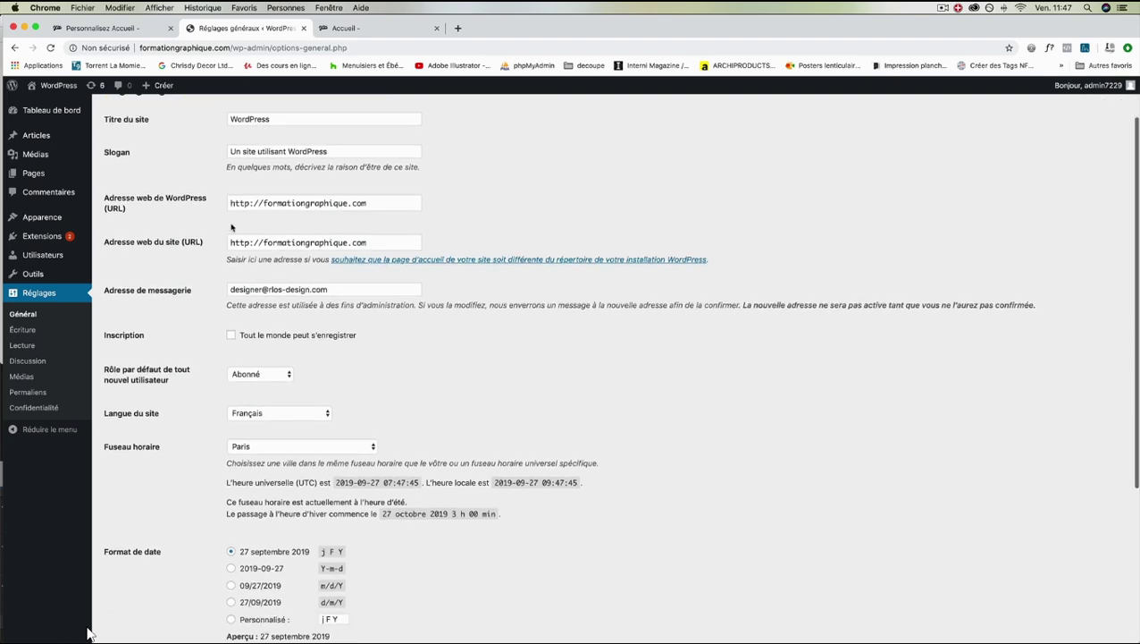
scroll(88, 633, "up", 8)
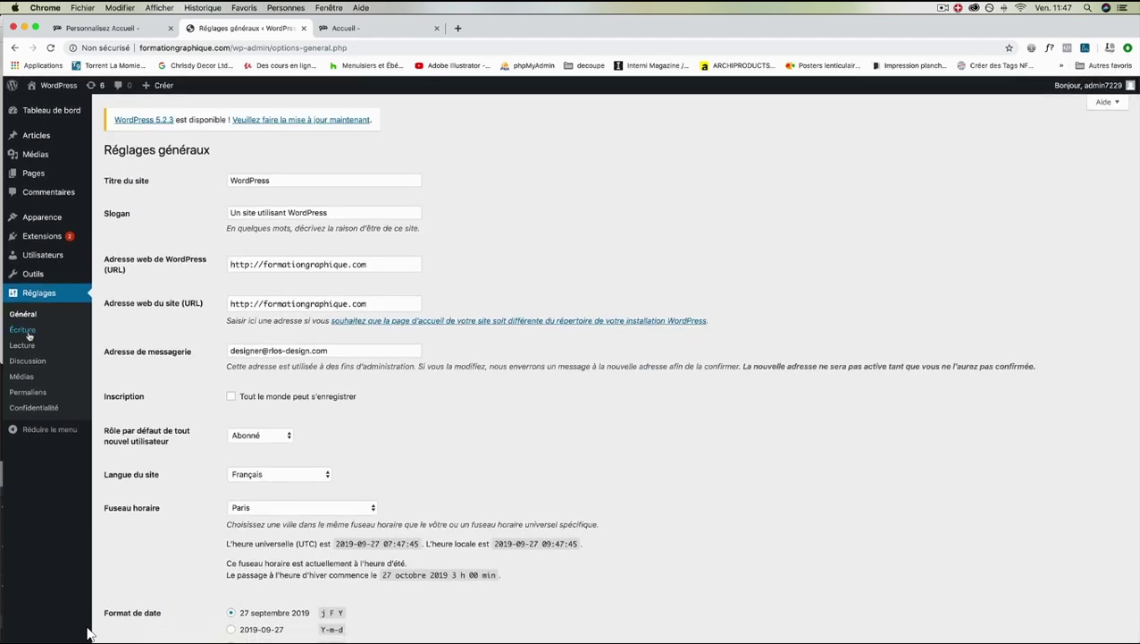
left_click(22, 332)
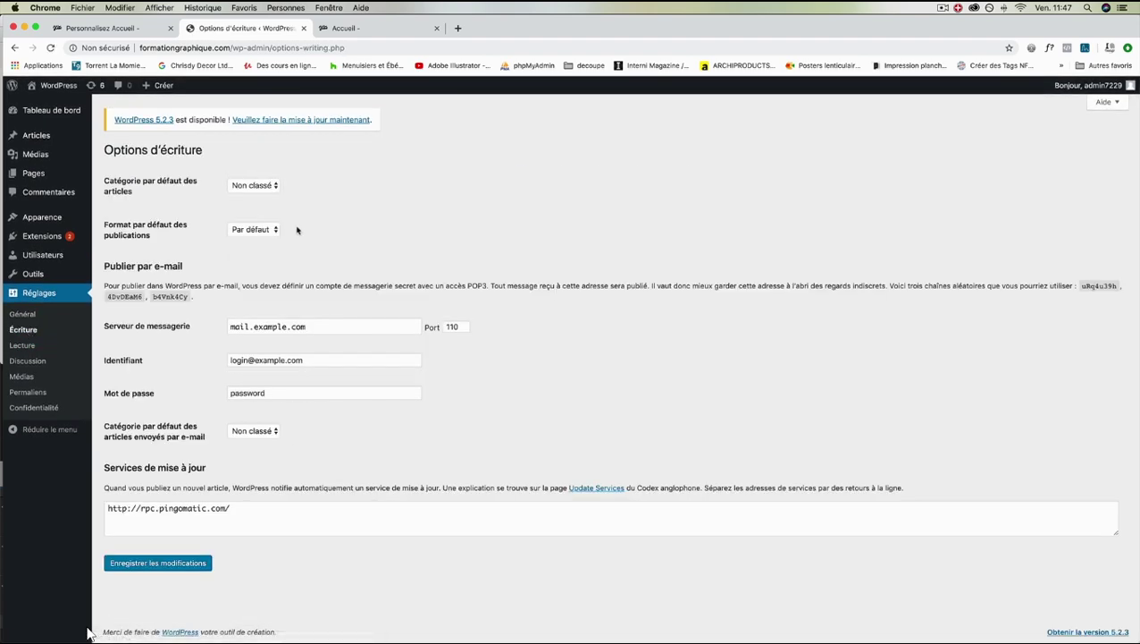
- Set BLOG as the posts page in the reading options and save the changes
left_click(25, 346)
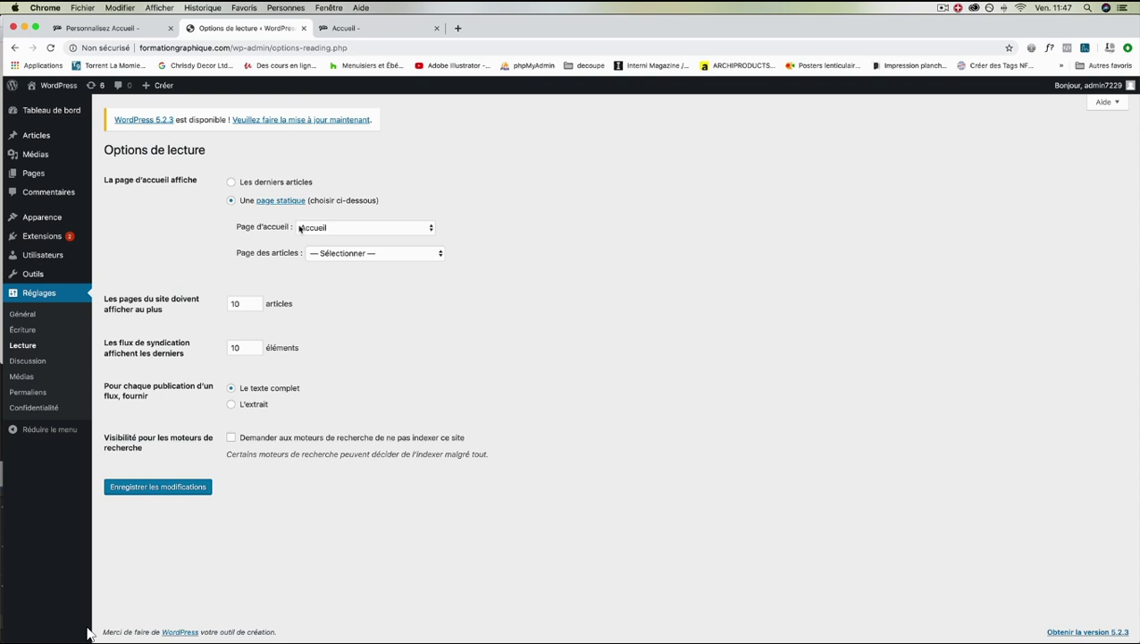
left_click(340, 253)
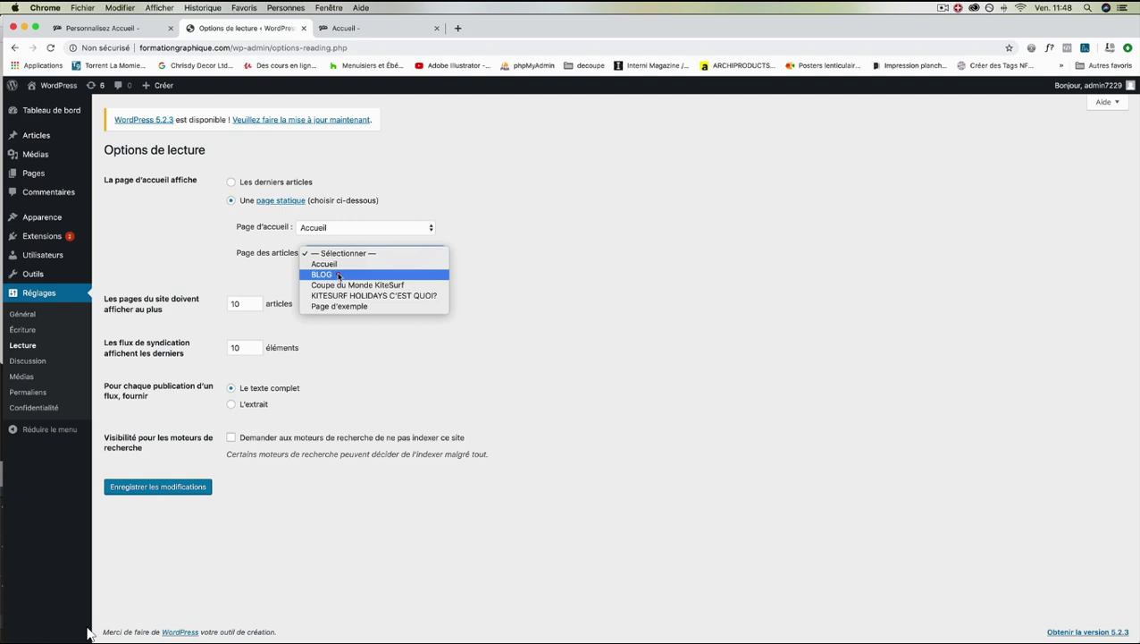
left_click(339, 275)
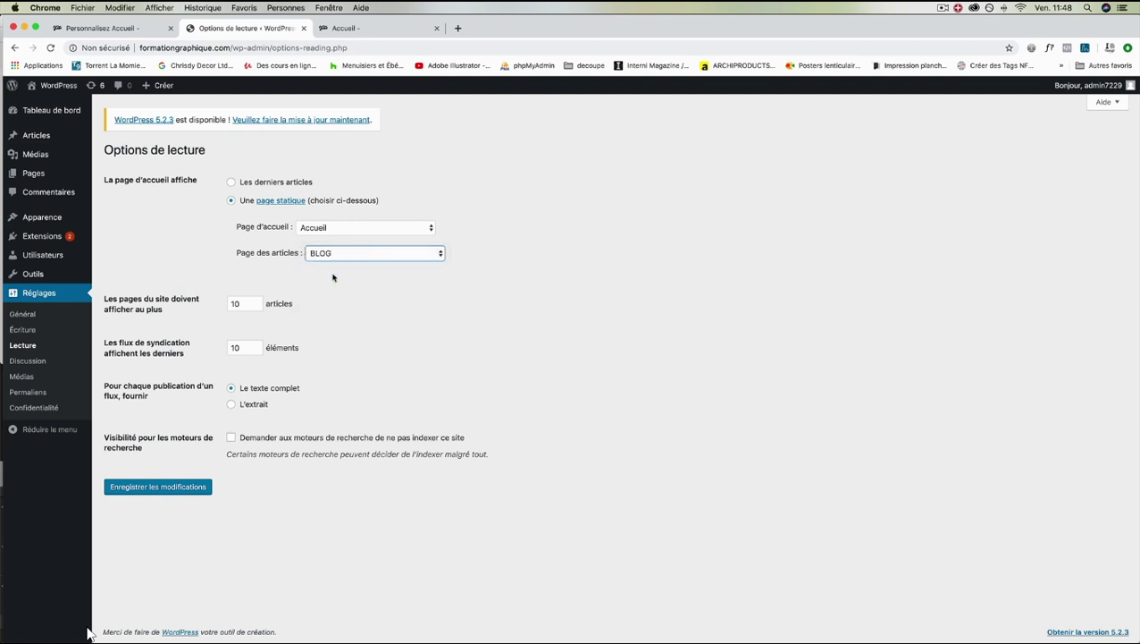
left_click(178, 486)
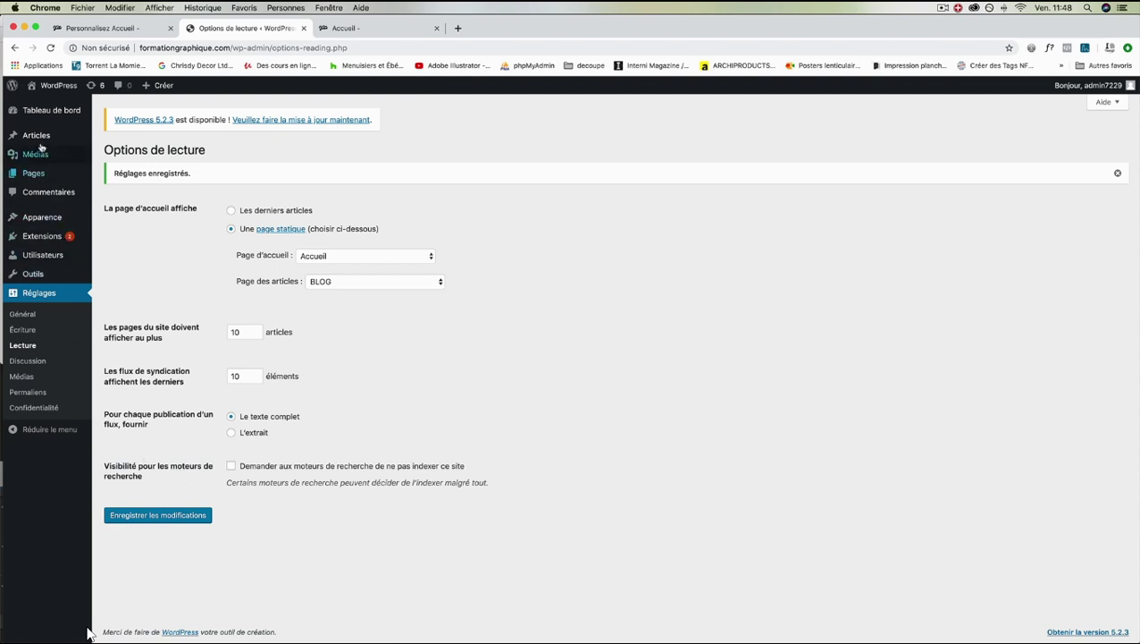
- Open the BLOG page for editing from the list of all pages and copy its permalink address
mouse_move(42, 140)
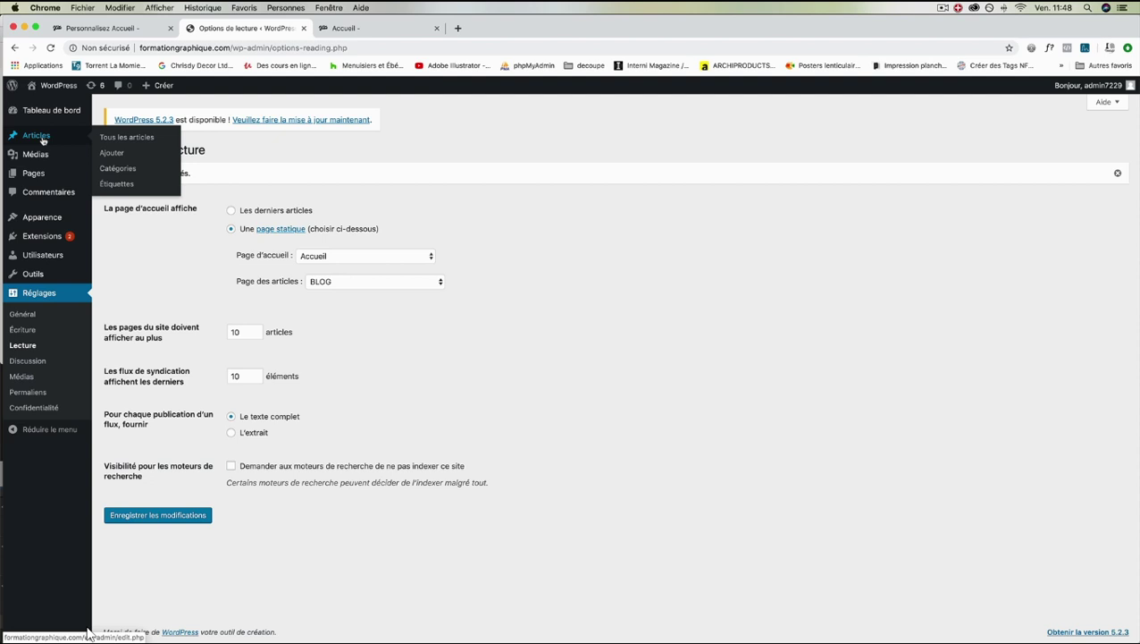
mouse_move(71, 173)
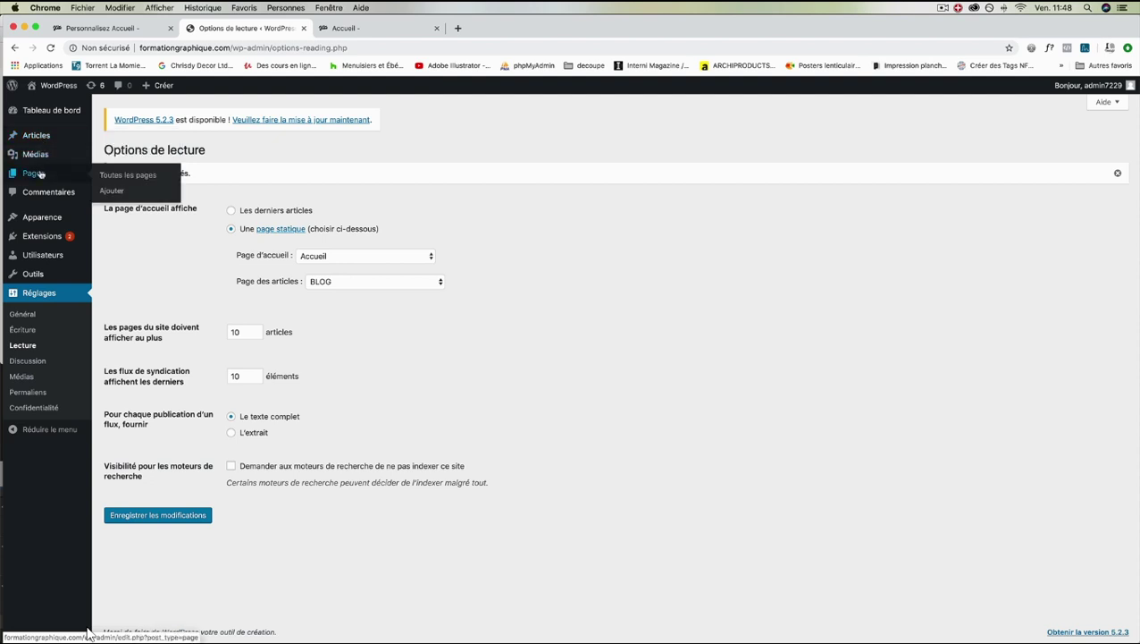
left_click(143, 176)
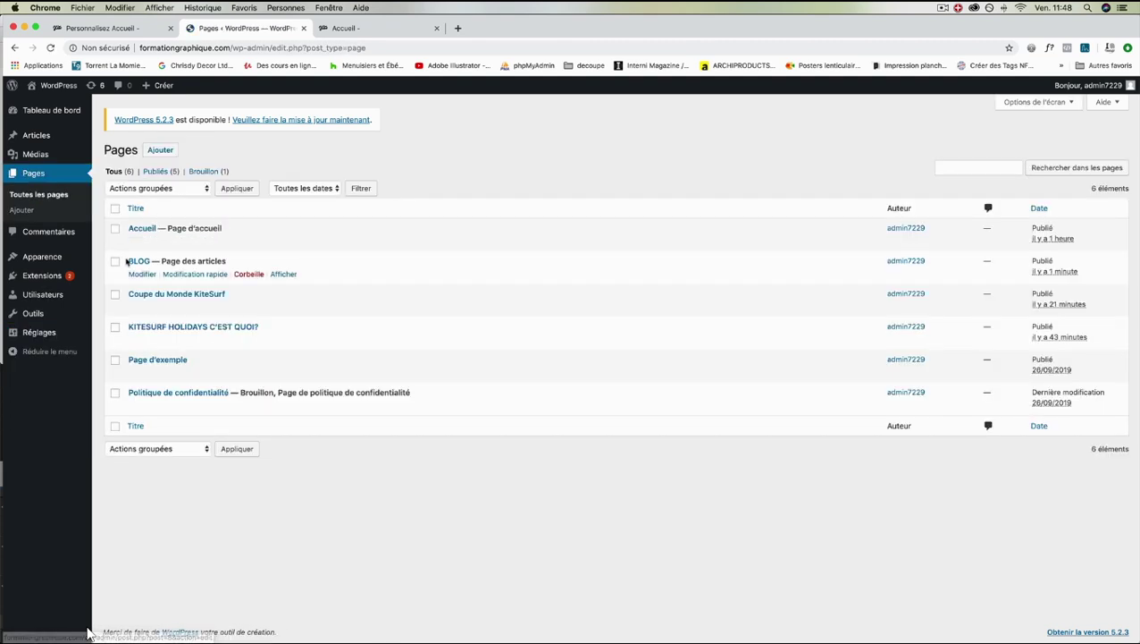
left_click(142, 274)
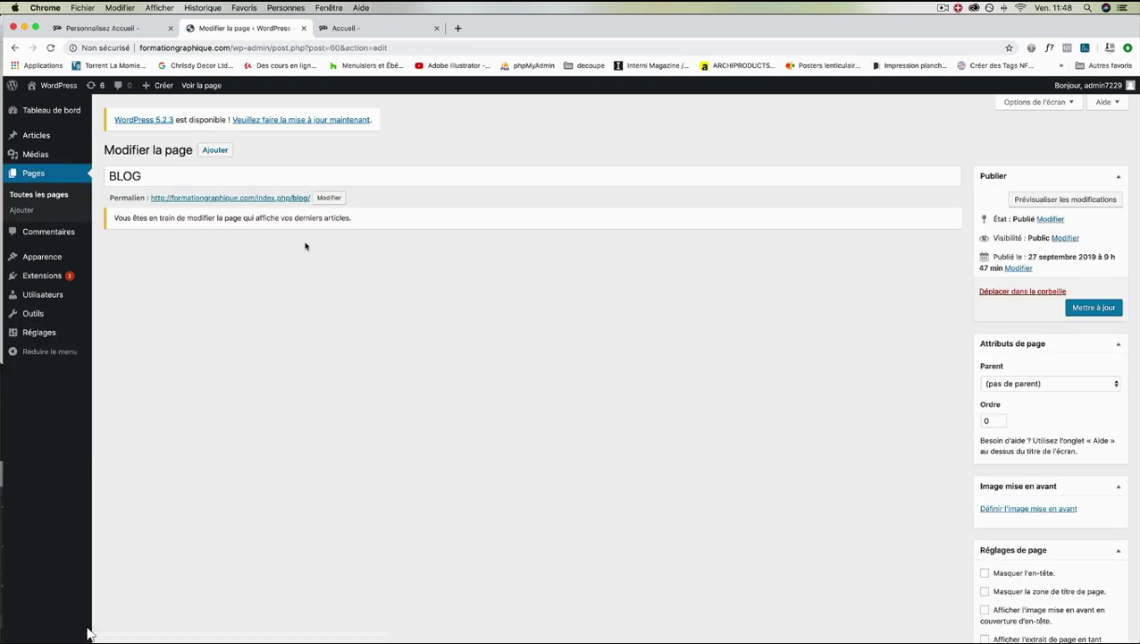
right_click(278, 200)
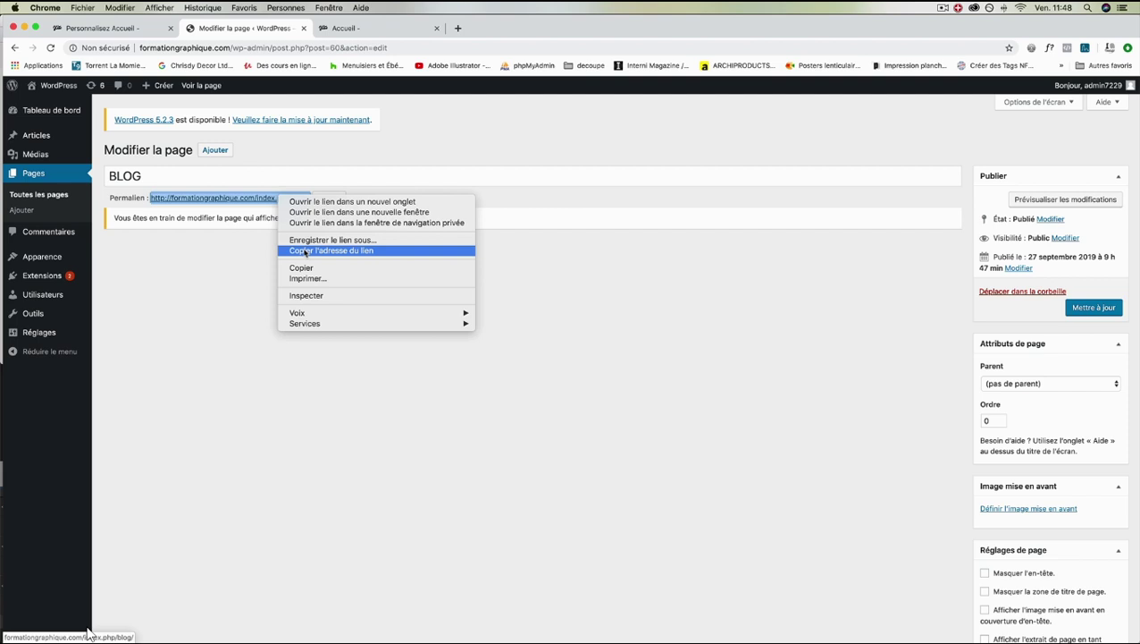
left_click(304, 251)
- Open the theme customizer and bring up the section settings of Section nouveautés
mouse_move(55, 265)
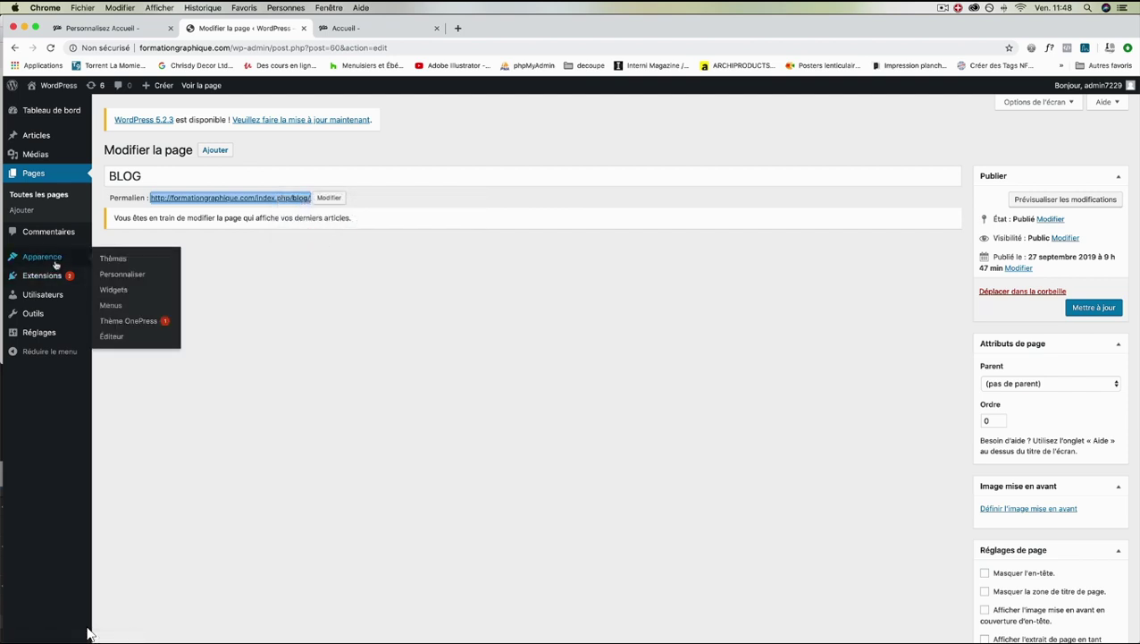
left_click(127, 275)
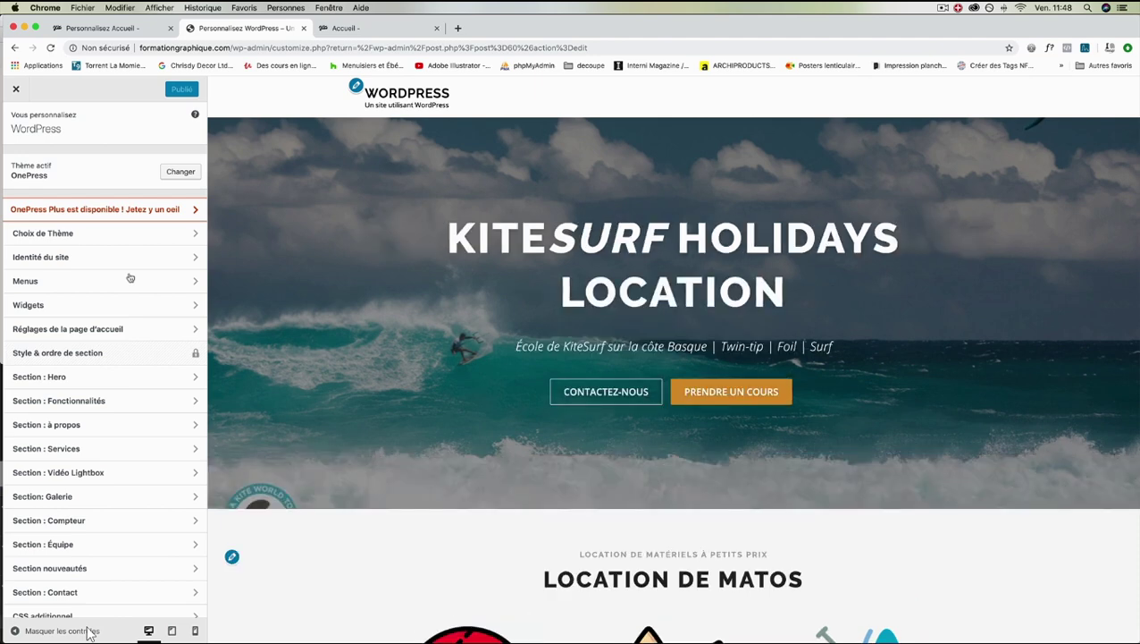
scroll(362, 293, "down", 15)
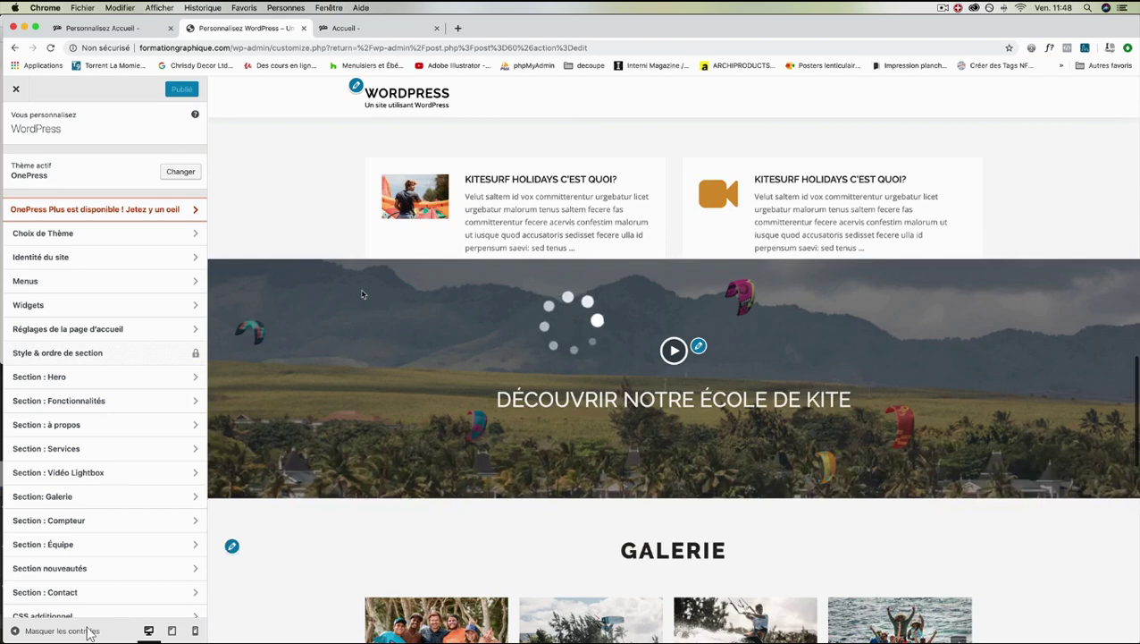
scroll(362, 293, "down", 10)
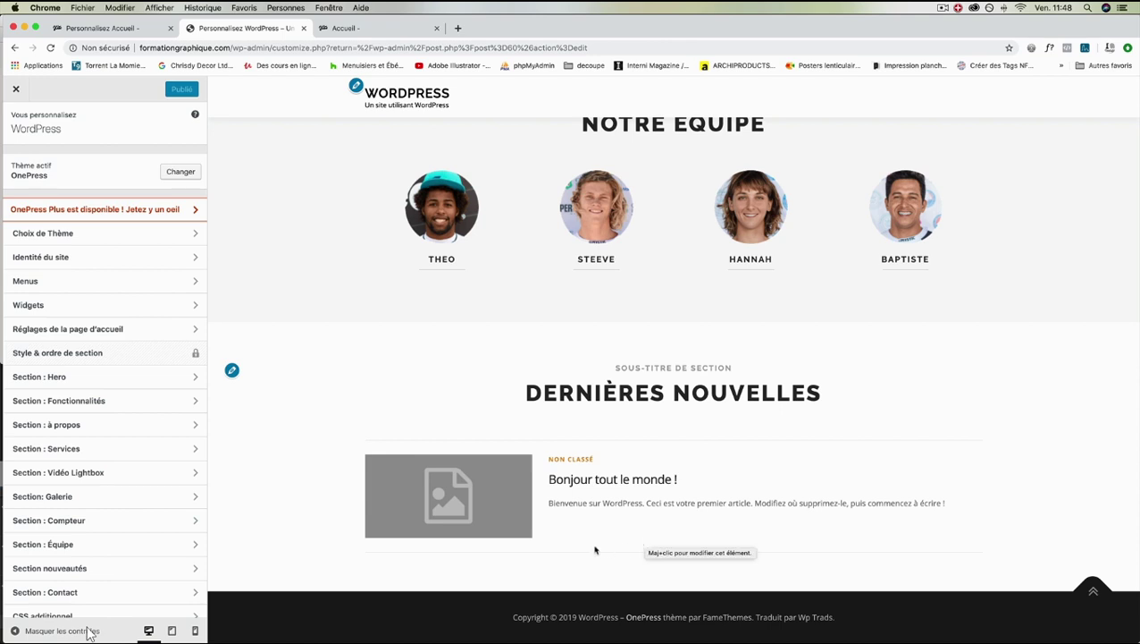
scroll(174, 415, "down", 1)
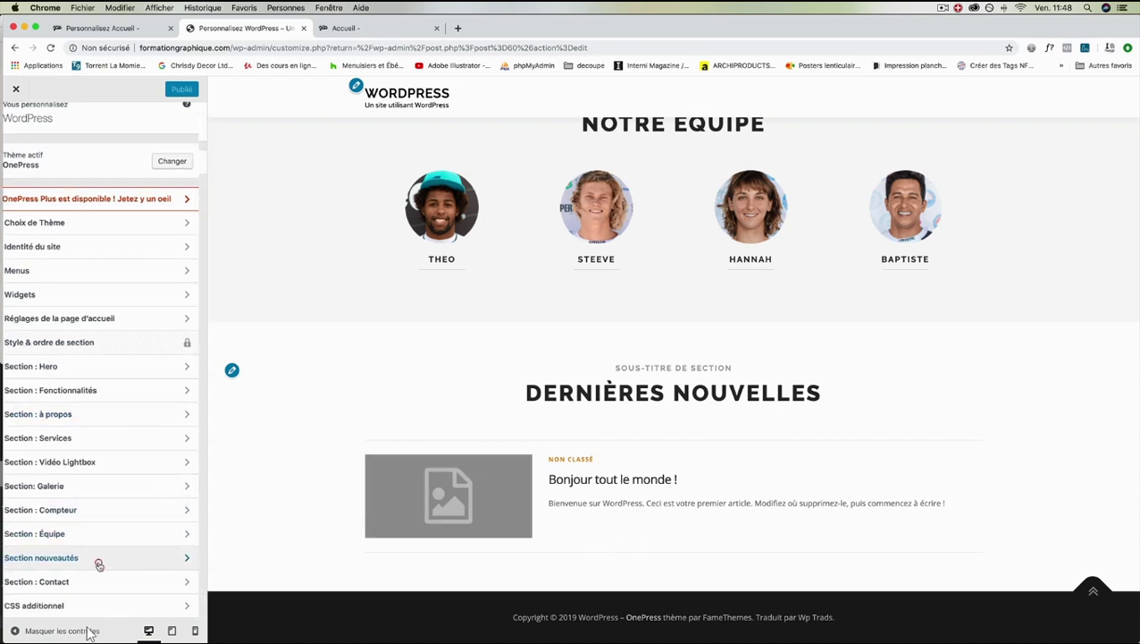
left_click(99, 560)
left_click(51, 162)
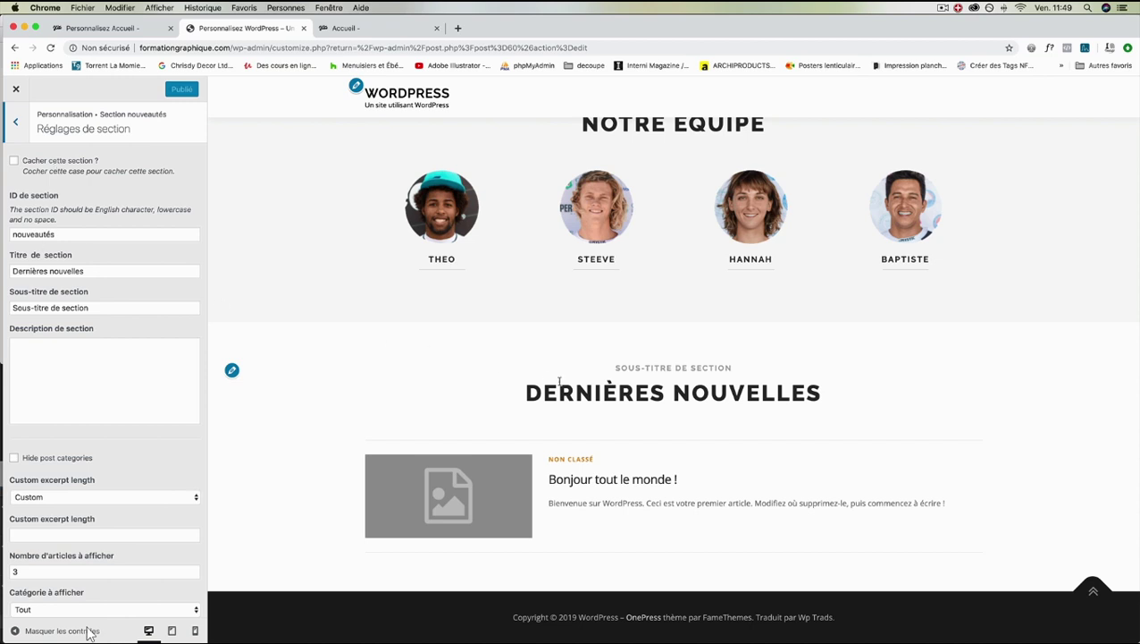
- Clear the subtitle of the Dernières nouvelles section and hide its post categories
left_click_drag(106, 302, 2, 304)
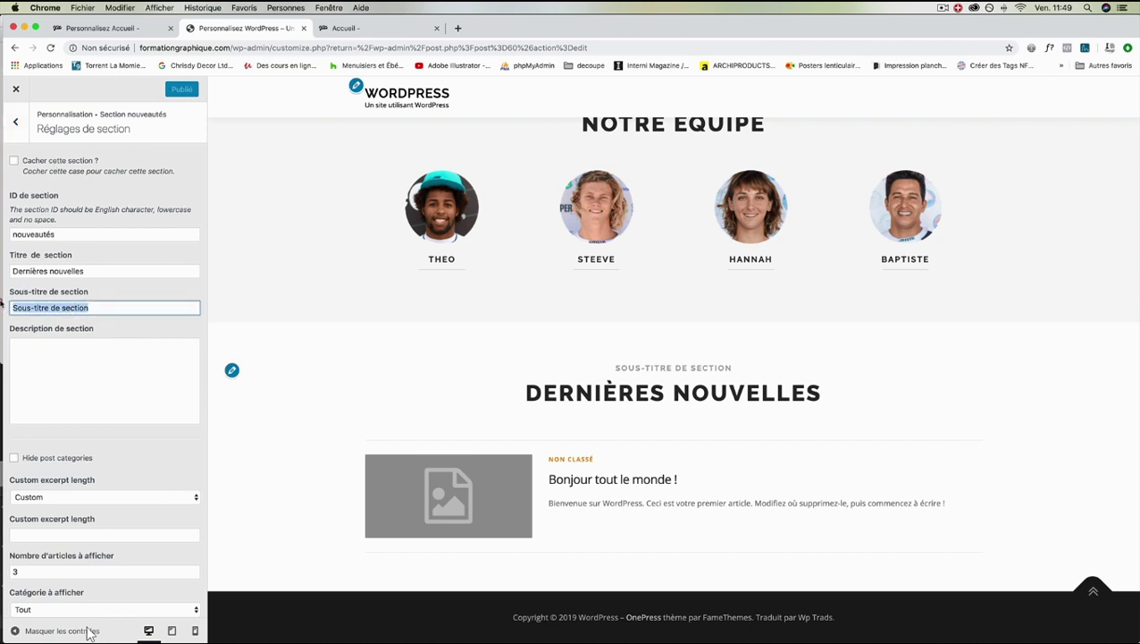
key("BackSpace")
scroll(65, 371, "down", 2)
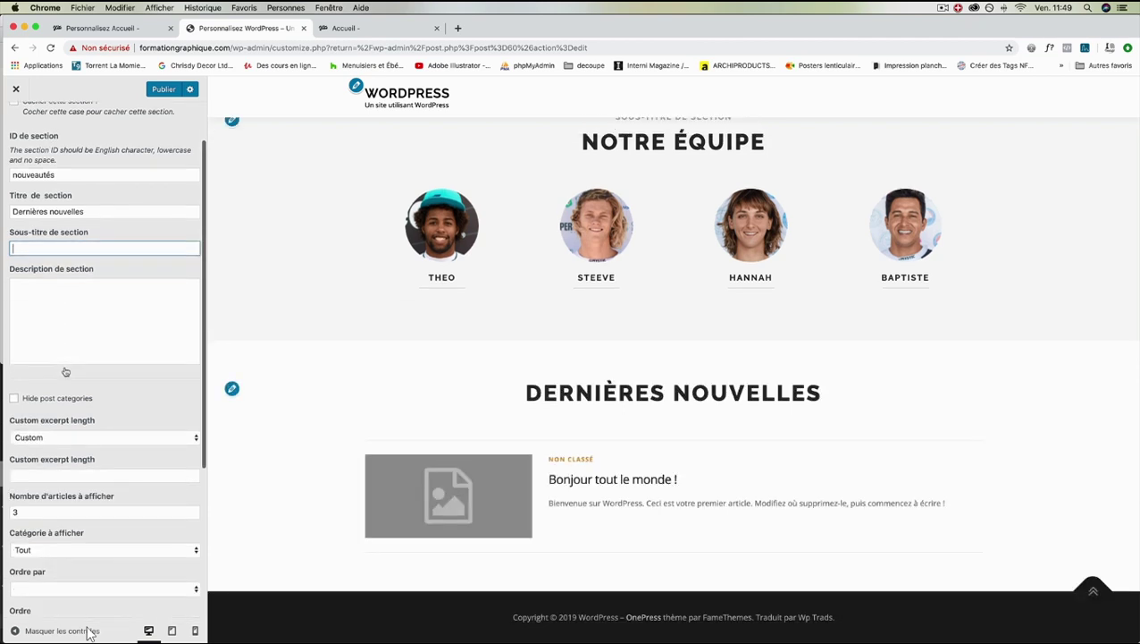
scroll(66, 371, "down", 2)
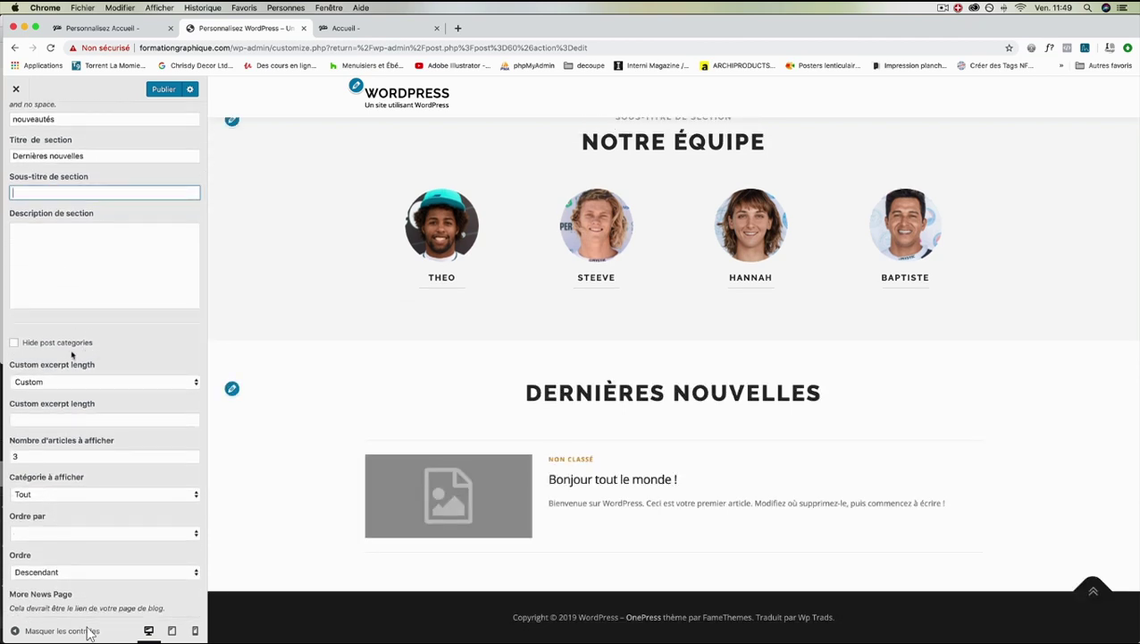
left_click(14, 343)
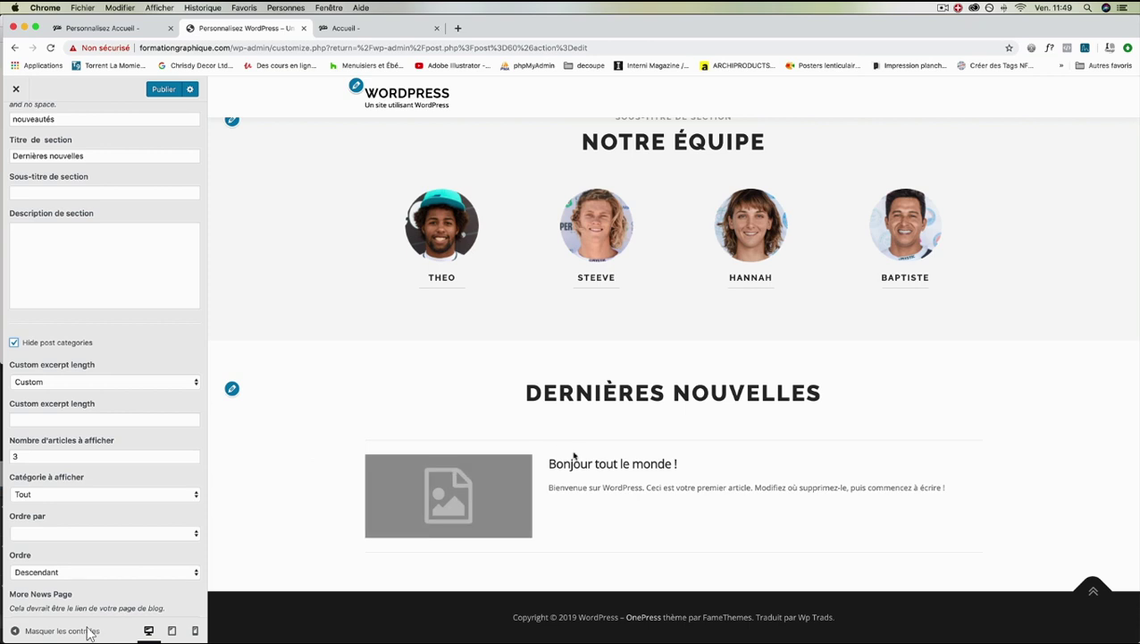
- Show the post categories in the news section again and choose Custom as the excerpt length type
left_click(14, 343)
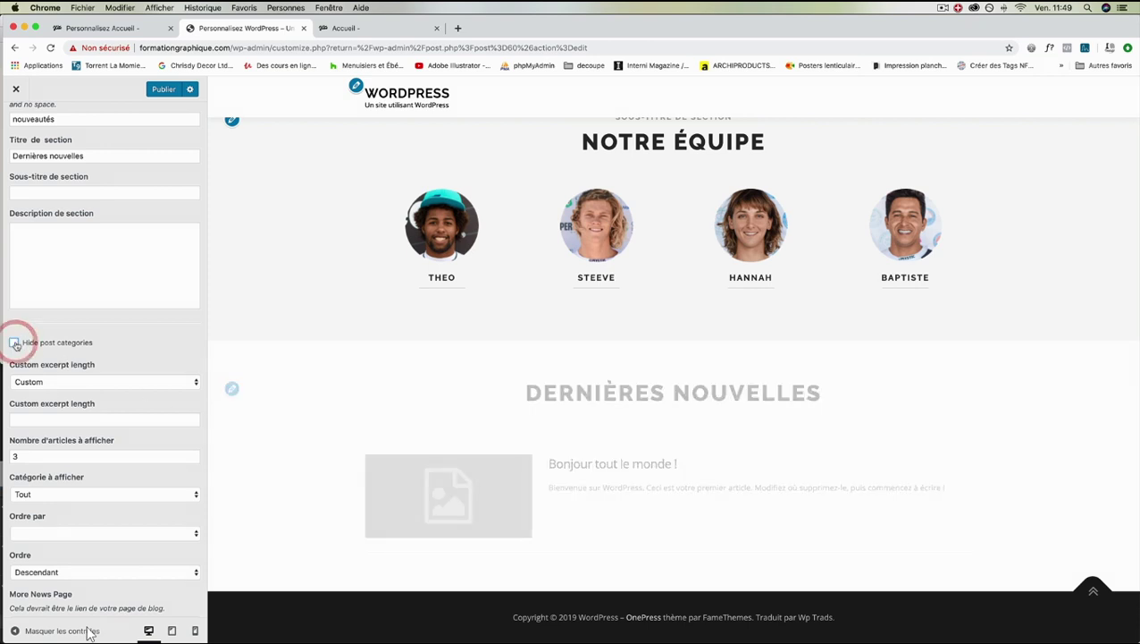
scroll(35, 358, "down", 2)
left_click(41, 353)
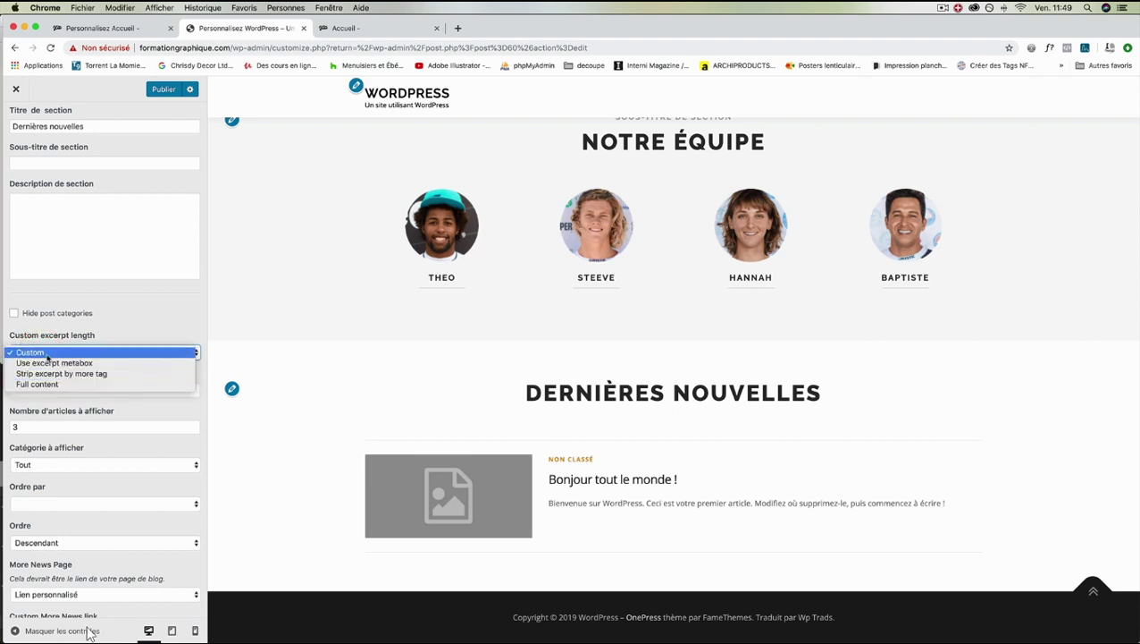
left_click(47, 354)
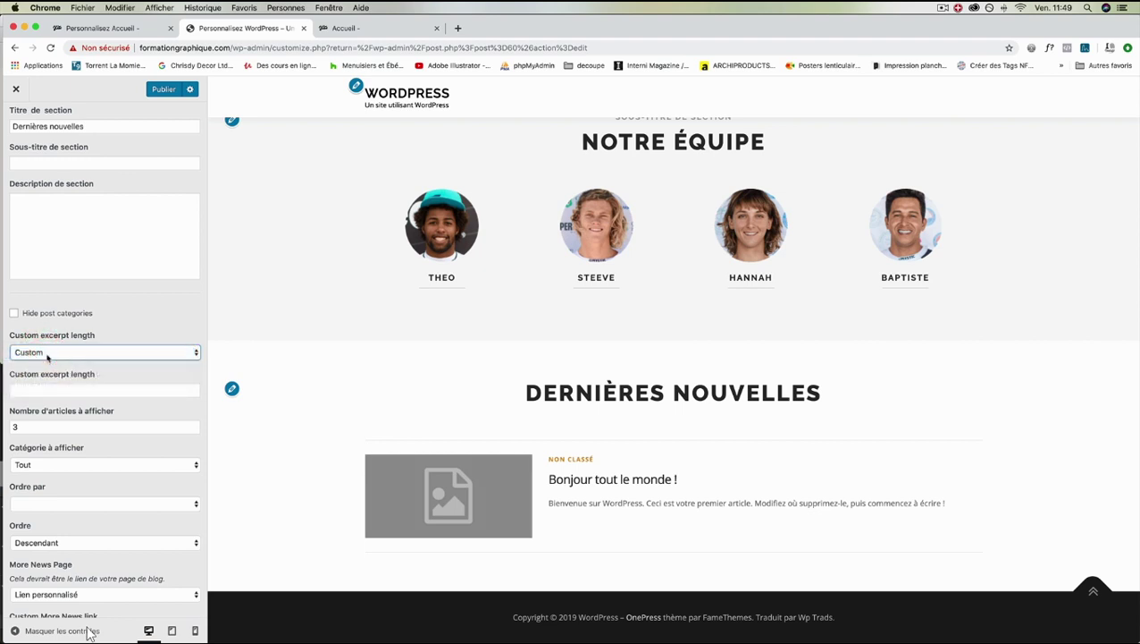
- Set the number of articles to display to 3 and the category to display to Tout
scroll(45, 362, "down", 2)
left_click_drag(32, 394, 11, 394)
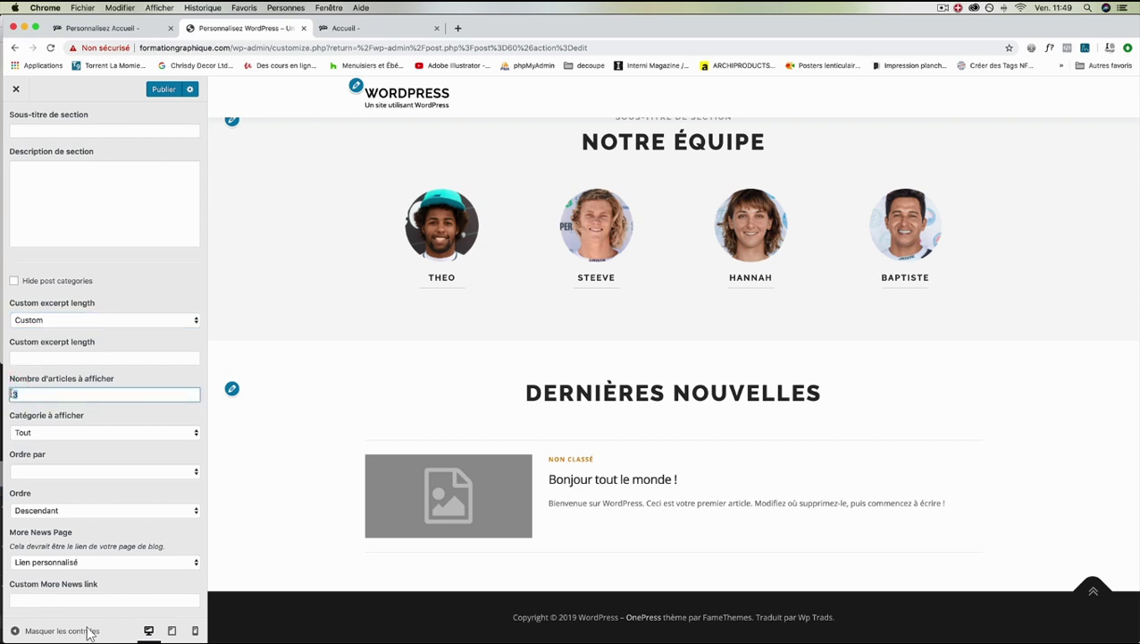
type("3")
left_click(90, 433)
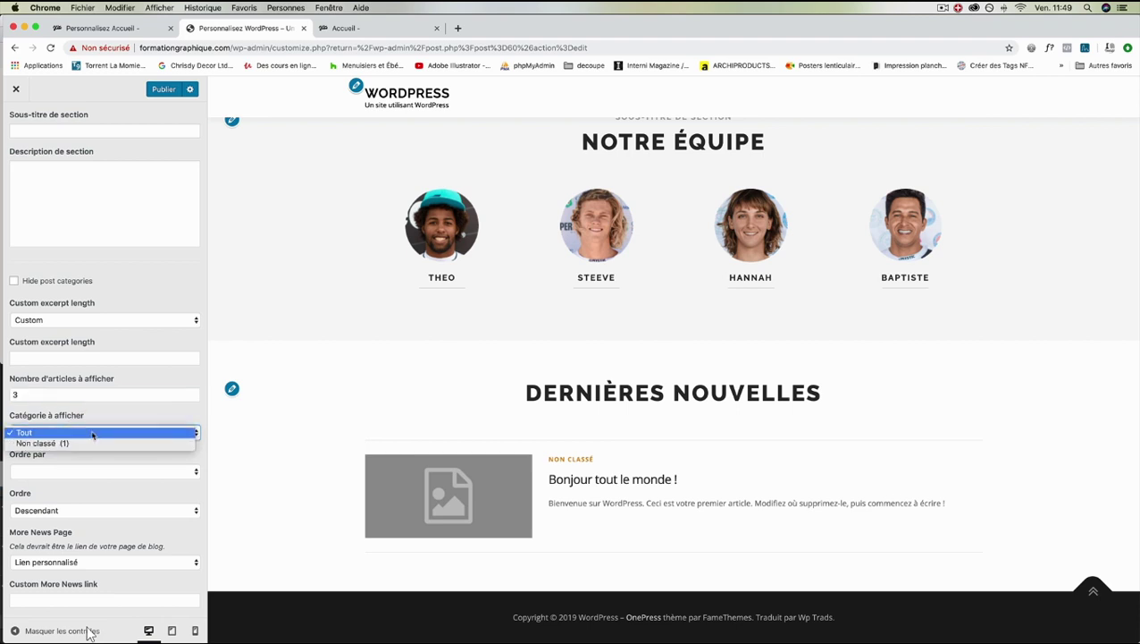
left_click(92, 433)
- Choose BLOG as the More News page of the news section
scroll(94, 436, "down", 5)
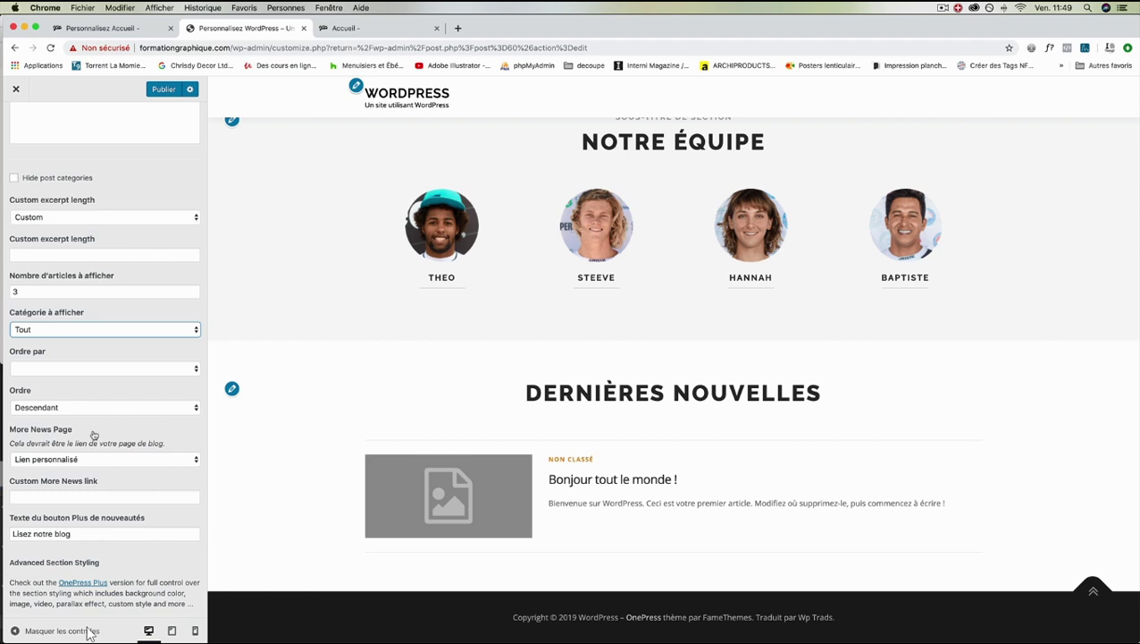
left_click(98, 460)
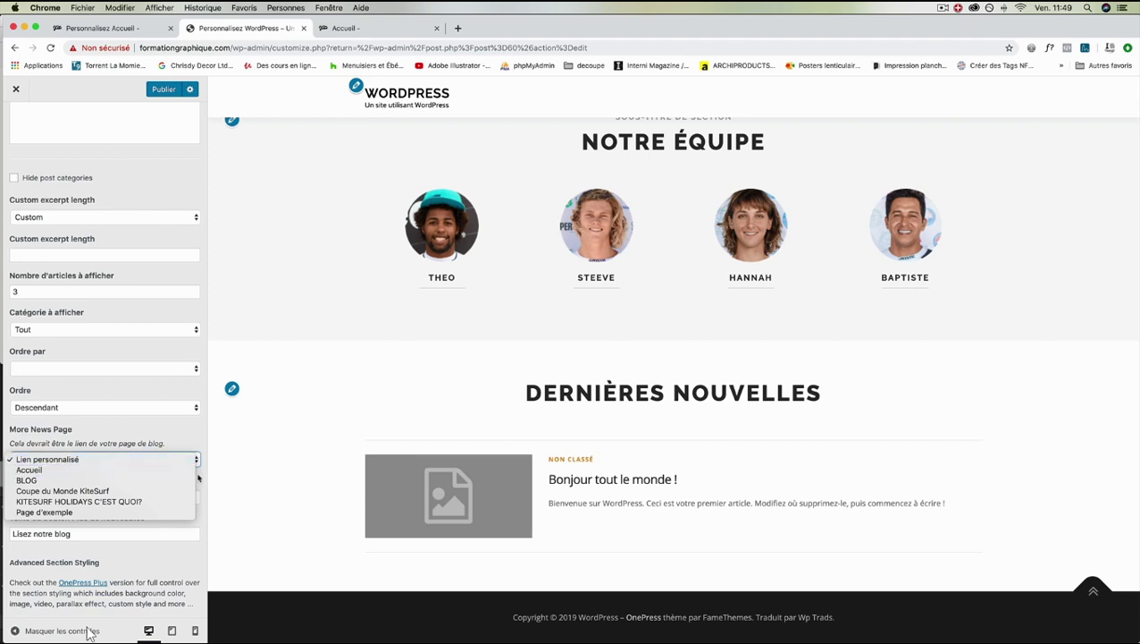
left_click(99, 460)
left_click(149, 461)
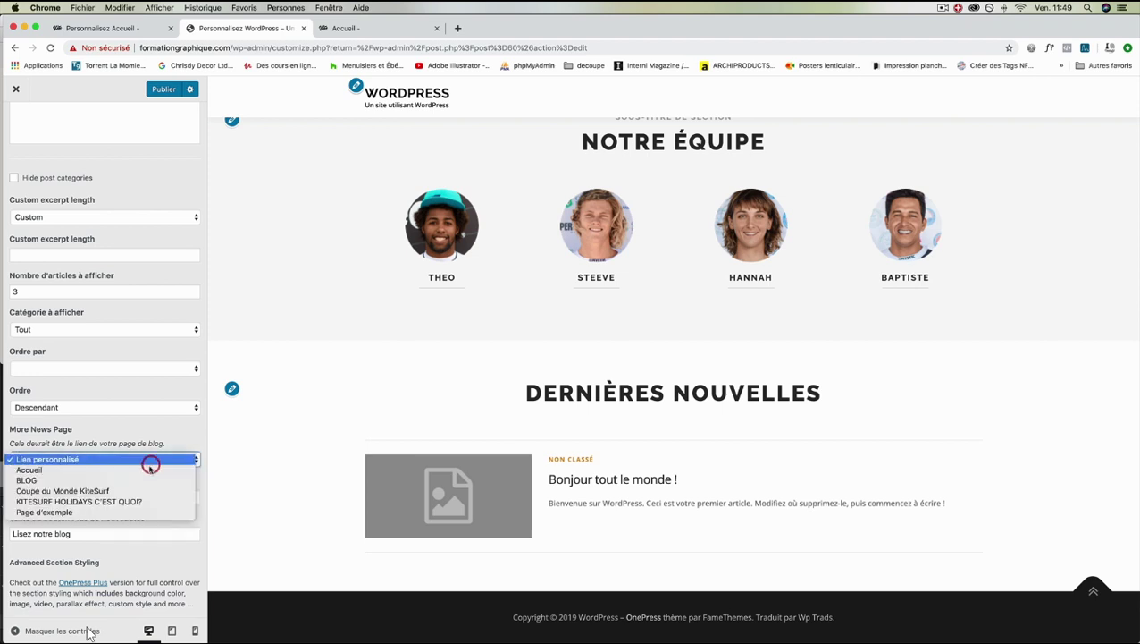
left_click(146, 480)
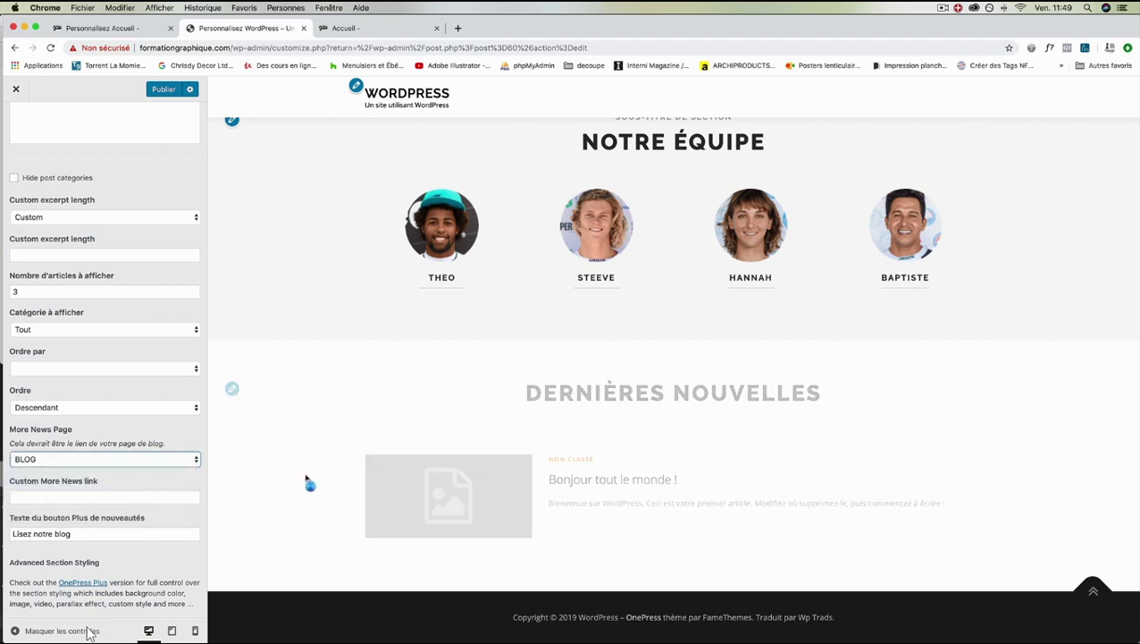
left_click(193, 497)
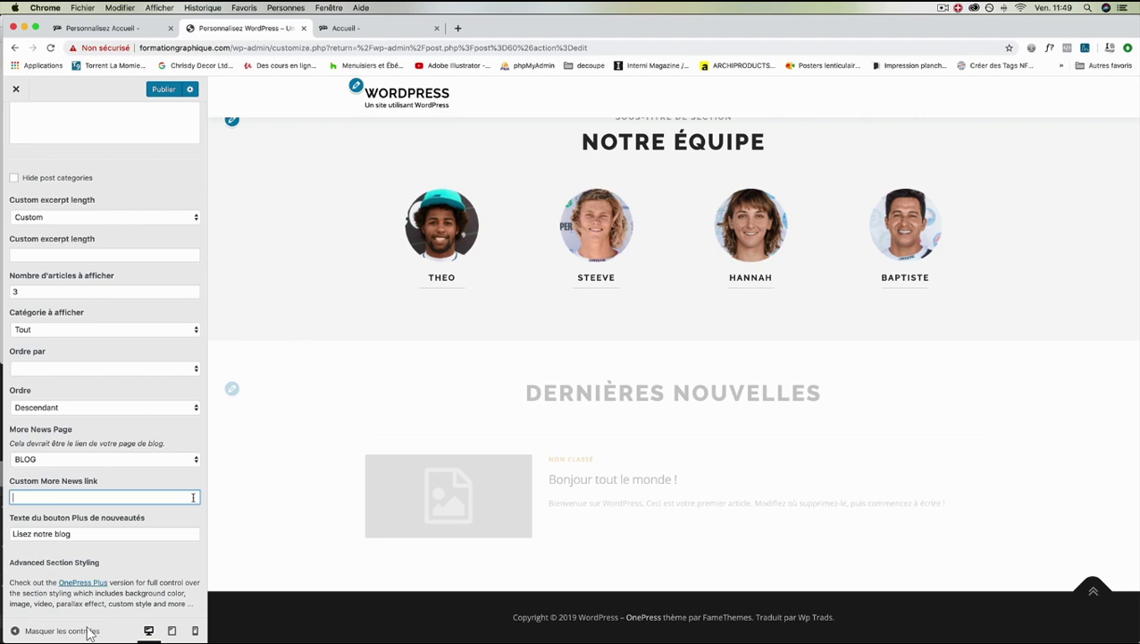
type("http://formationgraphique.com/index.php/blog/")
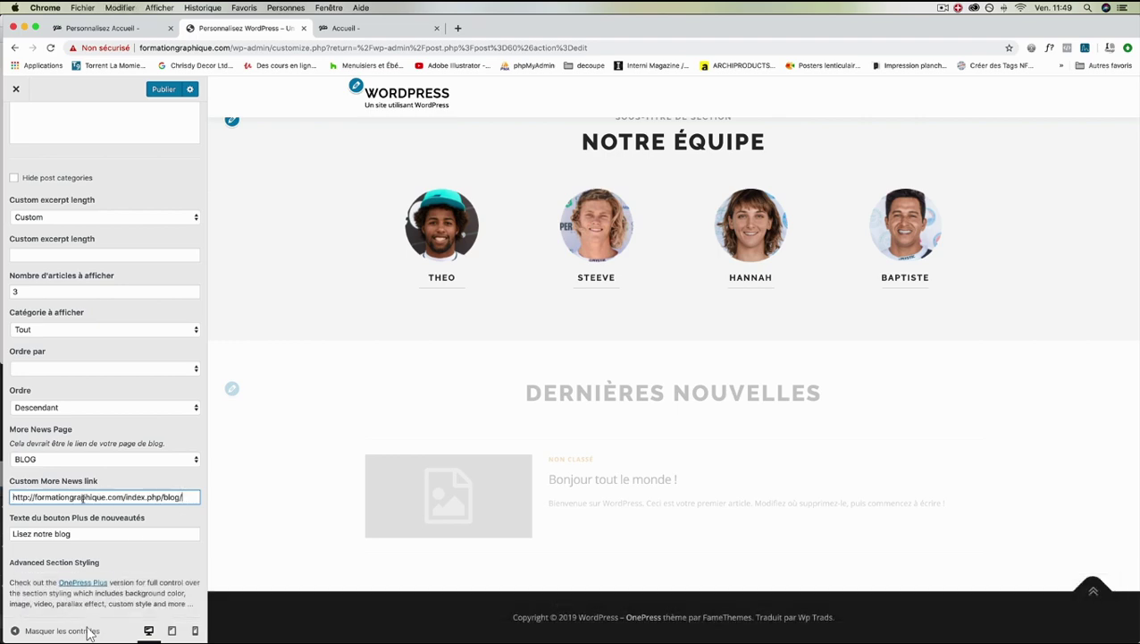
left_click(87, 535)
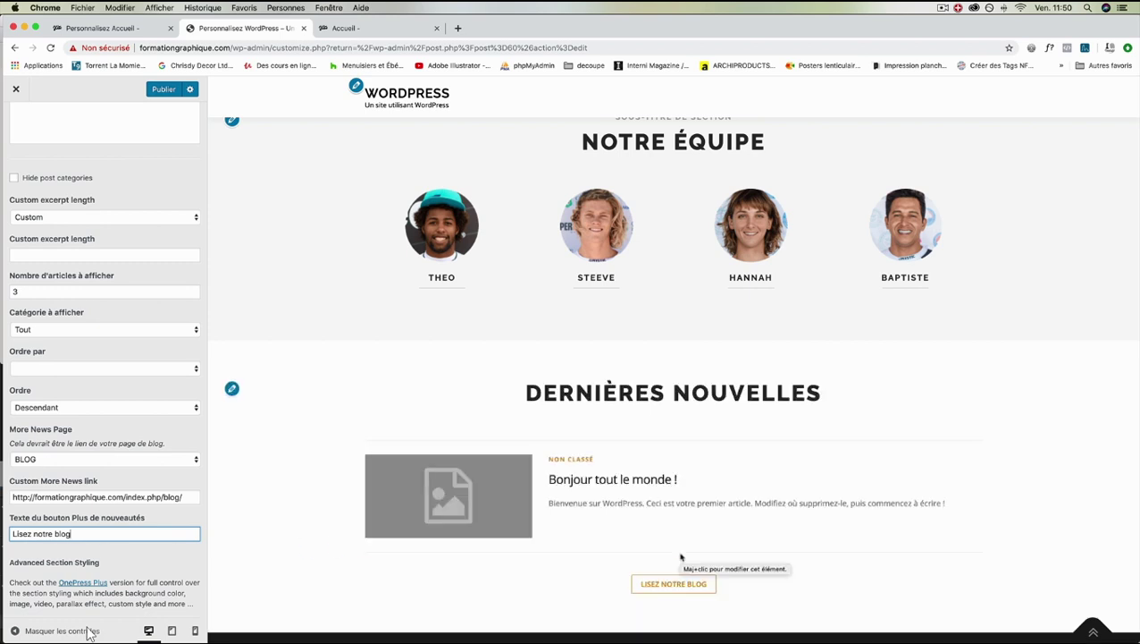
- Open the preview's Lisez notre blog link in a new tab, check the BLOG page and return to the customizer
scroll(670, 554, "down", 2)
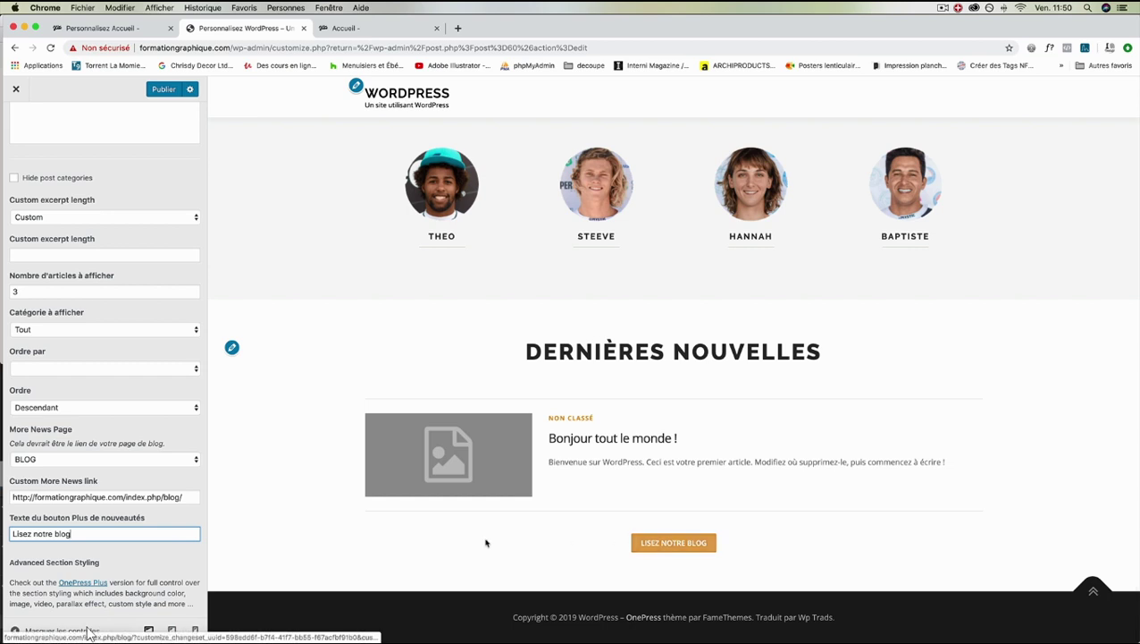
right_click(697, 542)
left_click(700, 545)
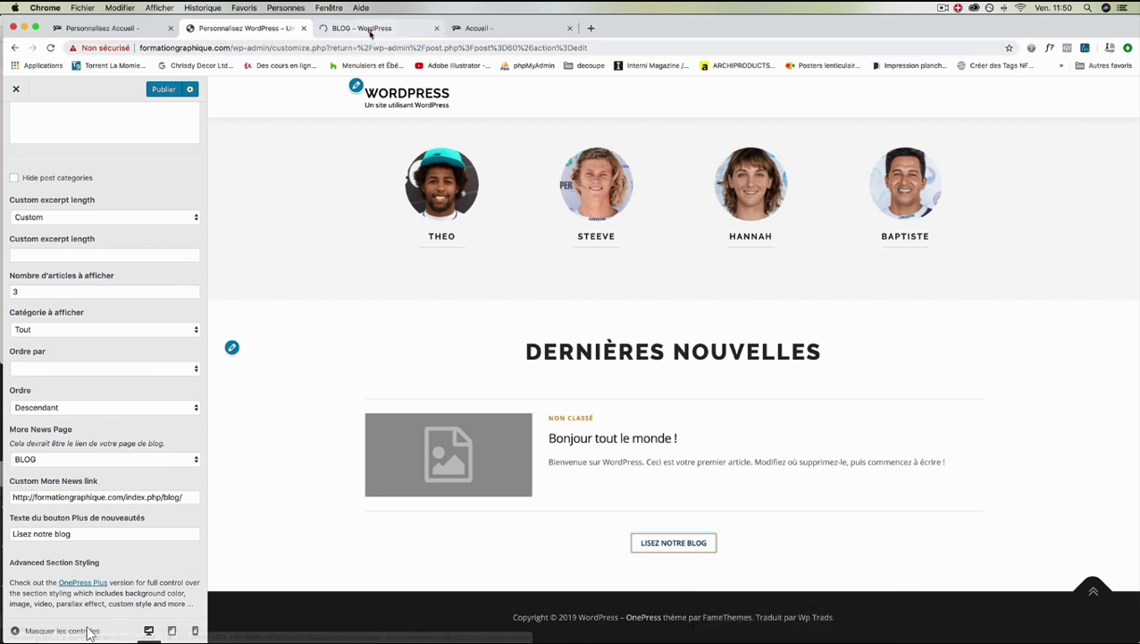
left_click(366, 27)
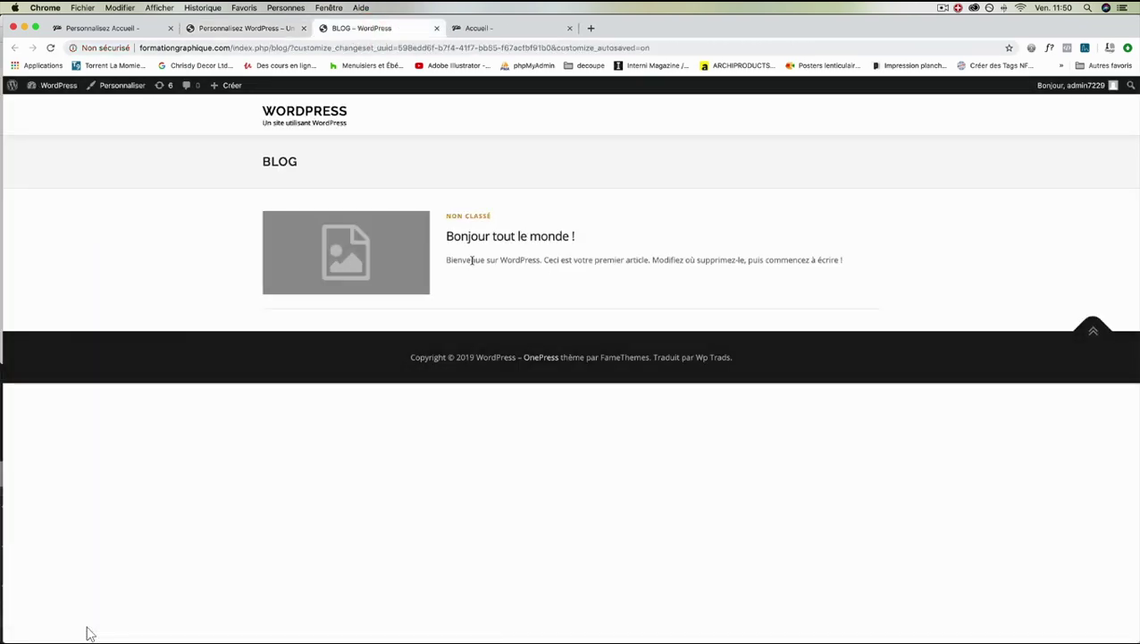
left_click(238, 29)
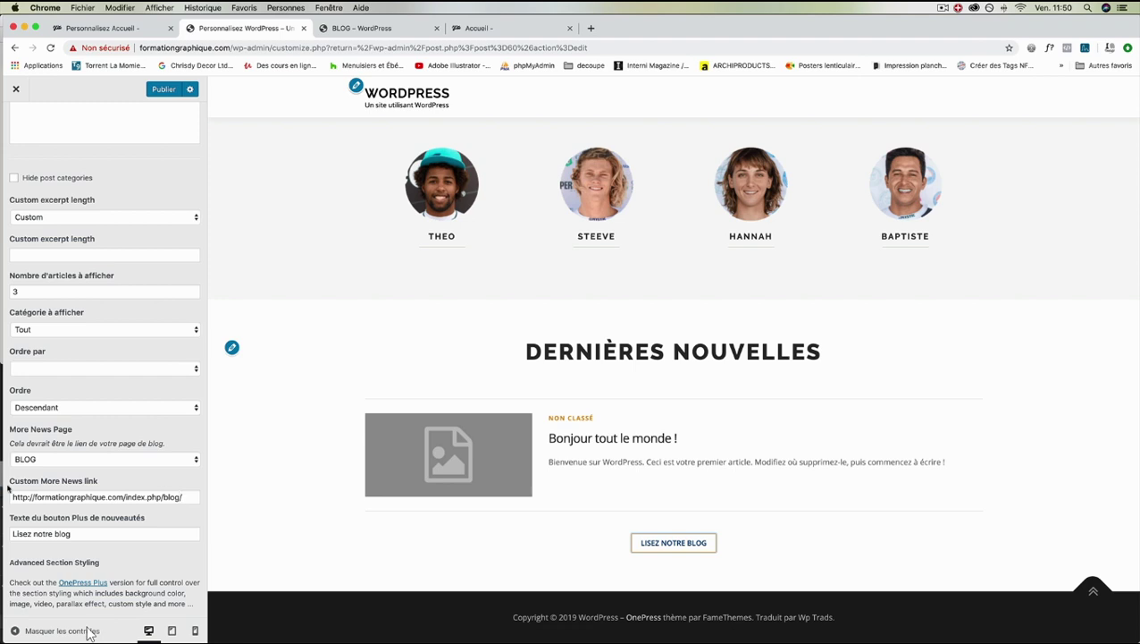
- Set the article sorting to Par défaut in Descendant order, with Tout as the category to display
scroll(56, 497, "up", 3)
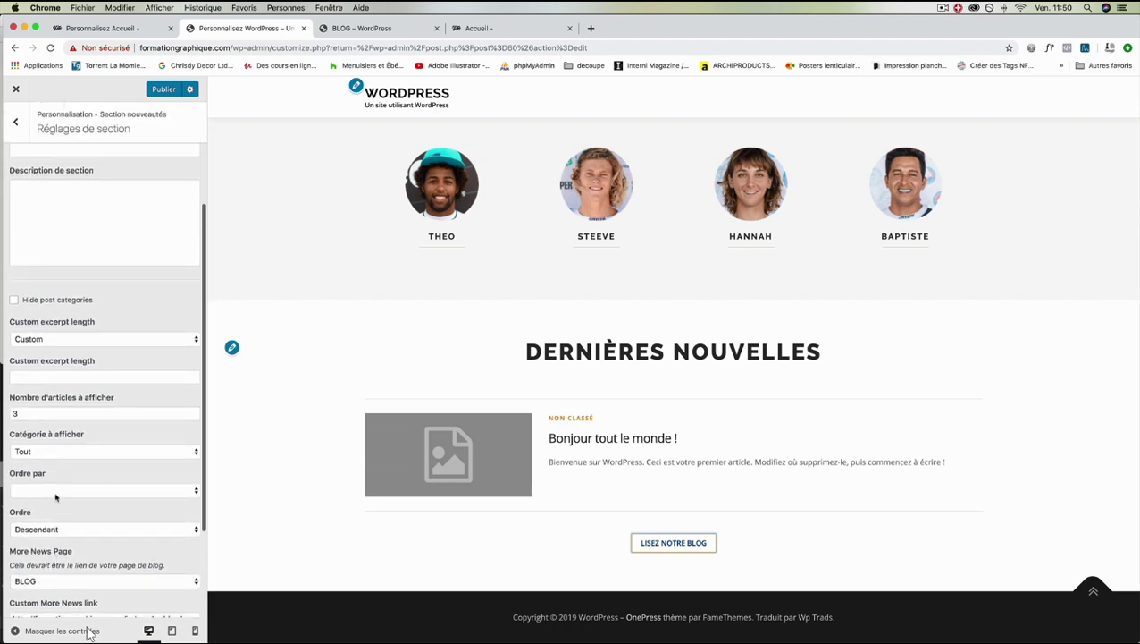
scroll(55, 497, "down", 2)
left_click(60, 462)
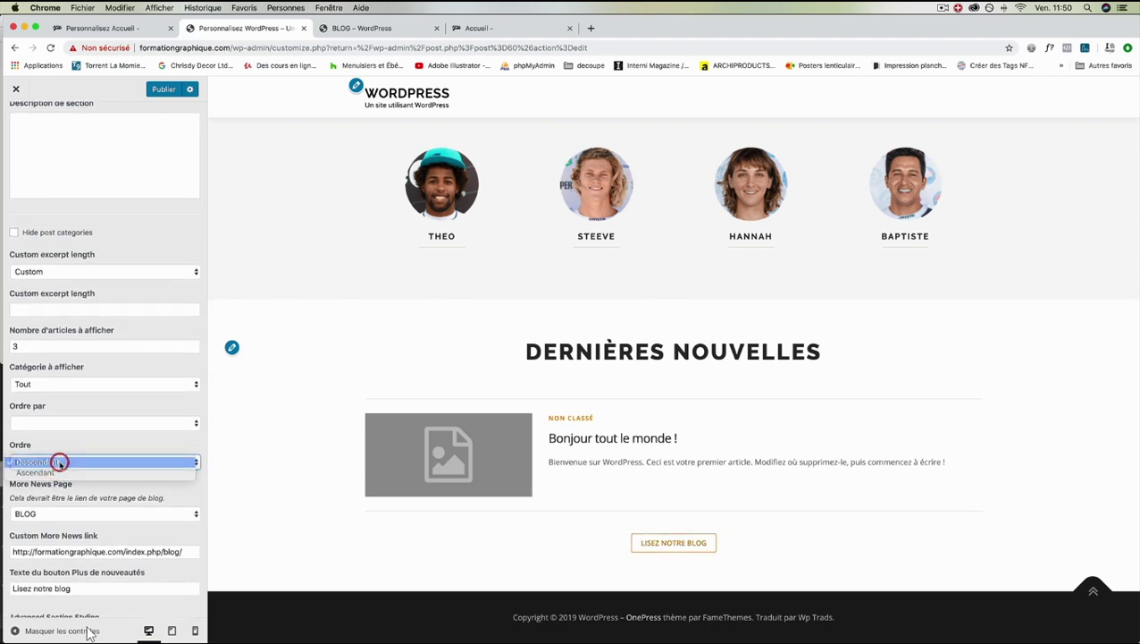
left_click(60, 461)
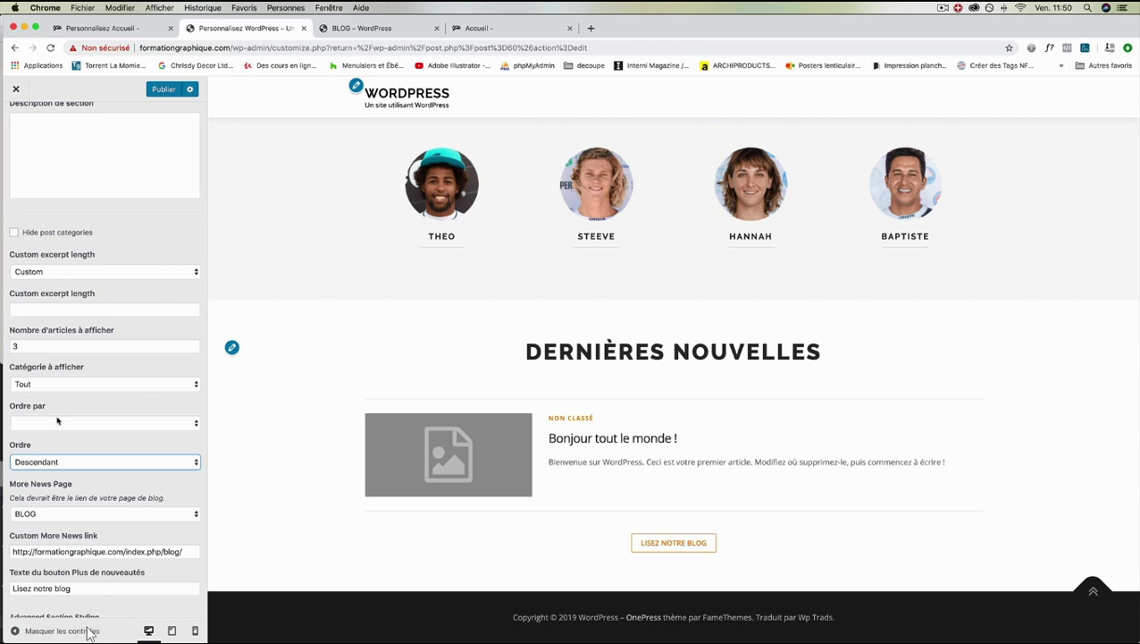
left_click(57, 420)
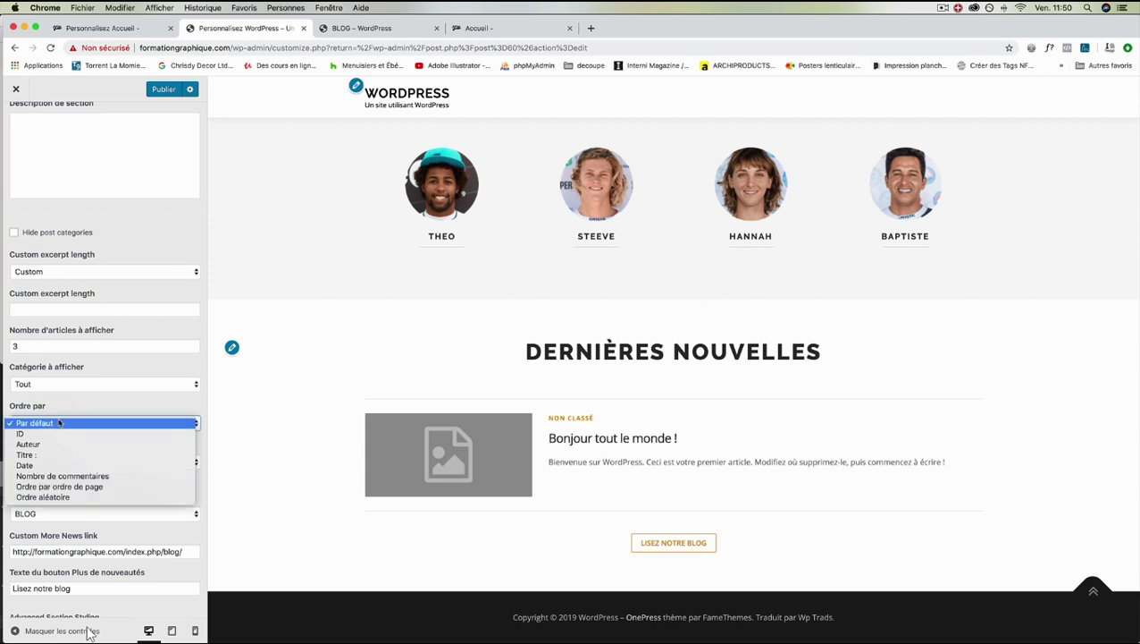
left_click(59, 423)
left_click(62, 384)
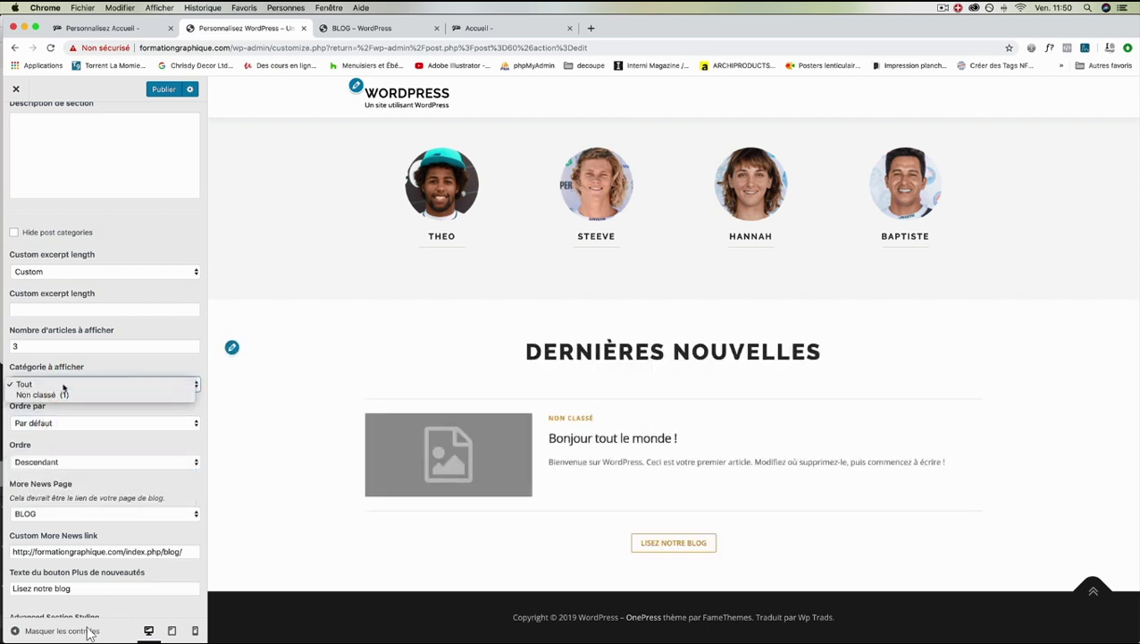
left_click(63, 386)
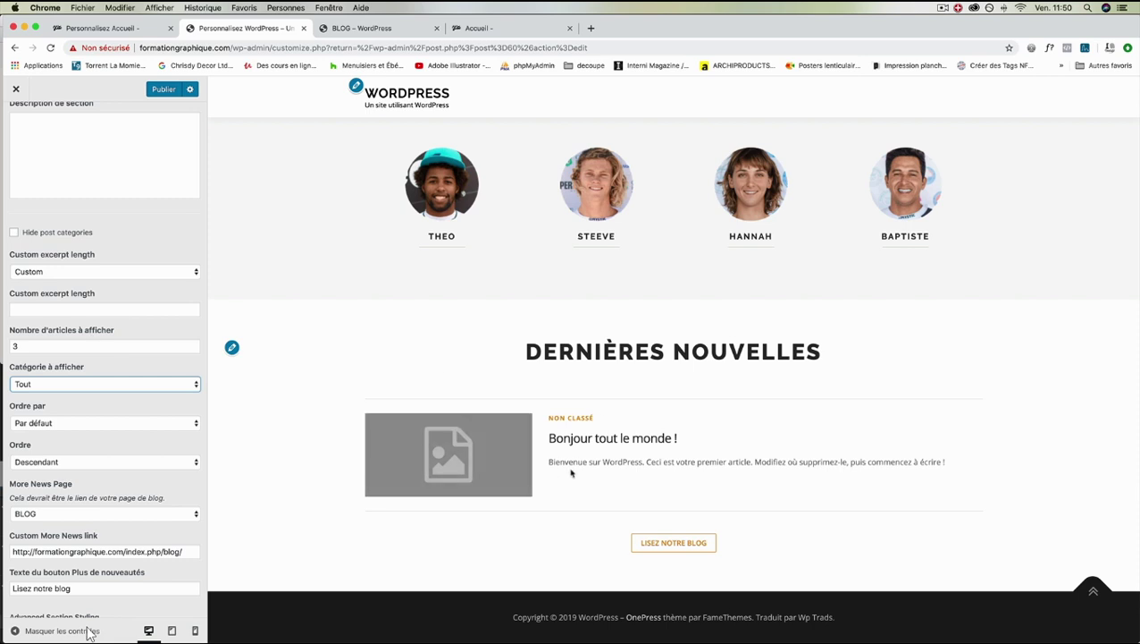
- Leave the settings of Section nouveautés and return to the customizer's main list of sections
left_click(232, 347)
scroll(21, 203, "up", 2)
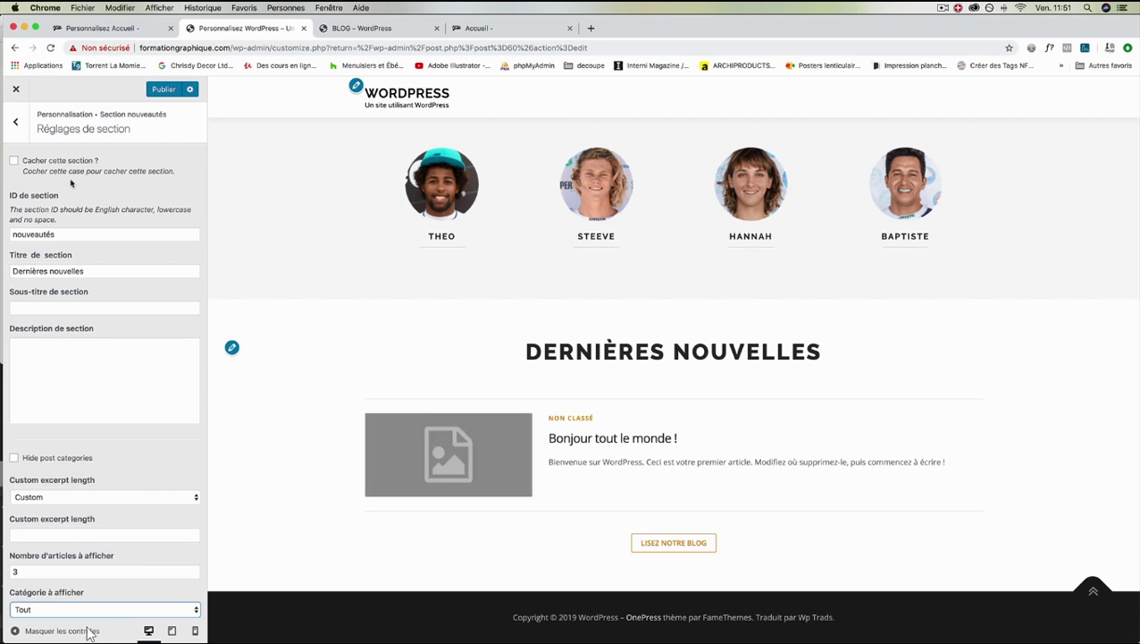
left_click(18, 128)
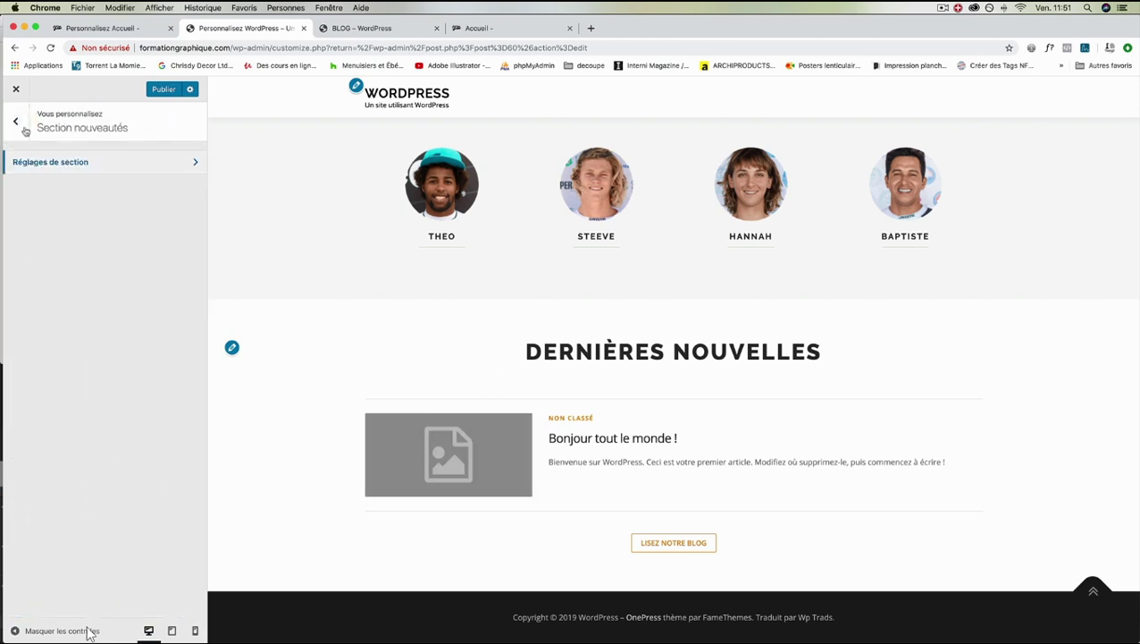
left_click(25, 130)
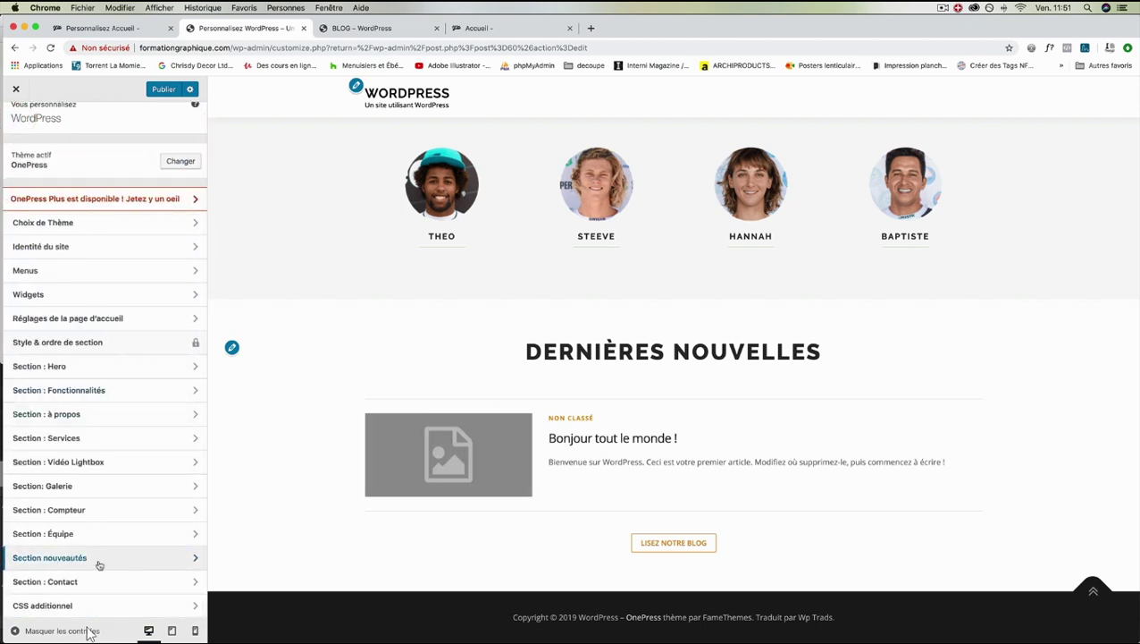